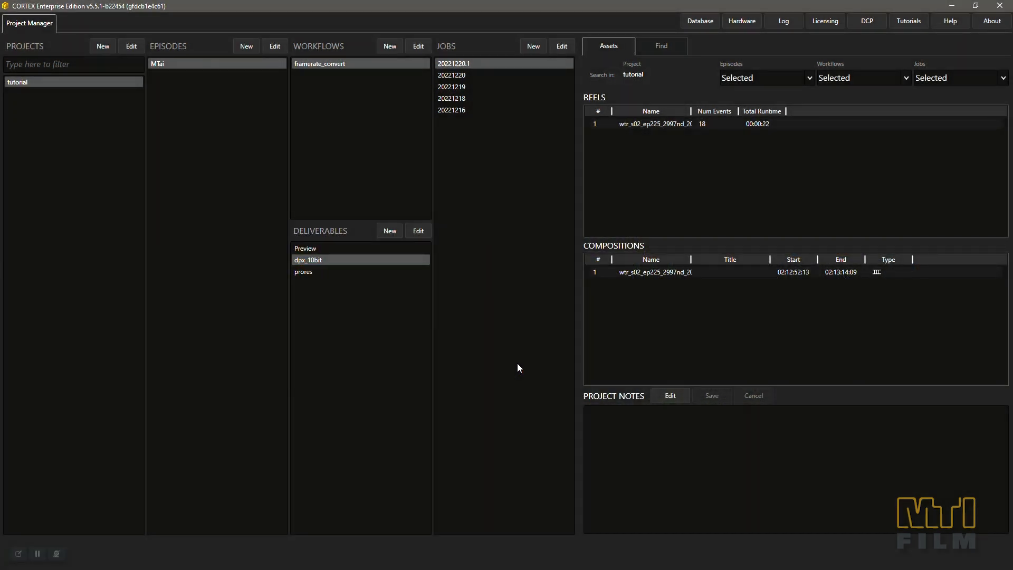
Set the tutorial project's frame rate to 23.976 fps and save the project settings.
double_click(59, 79)
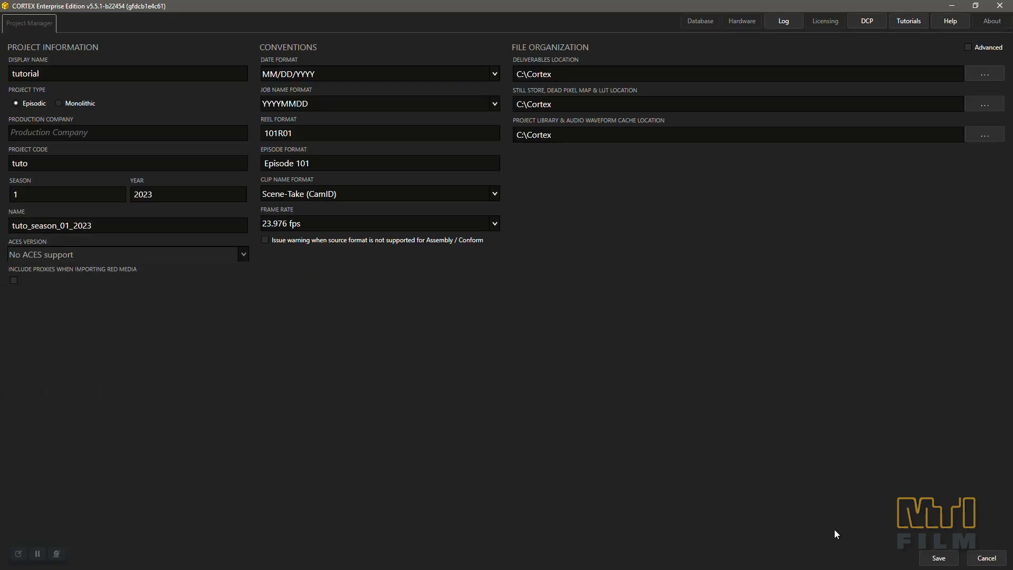
left_click(943, 558)
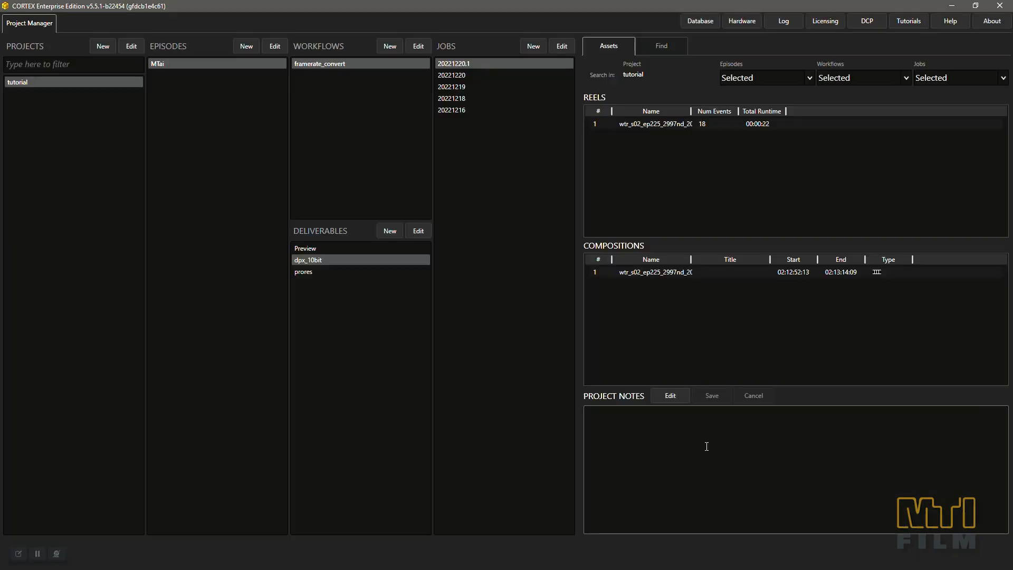
Replace the output filename of the dpx_10bit deliverable with the {reelname} variable.
double_click(332, 259)
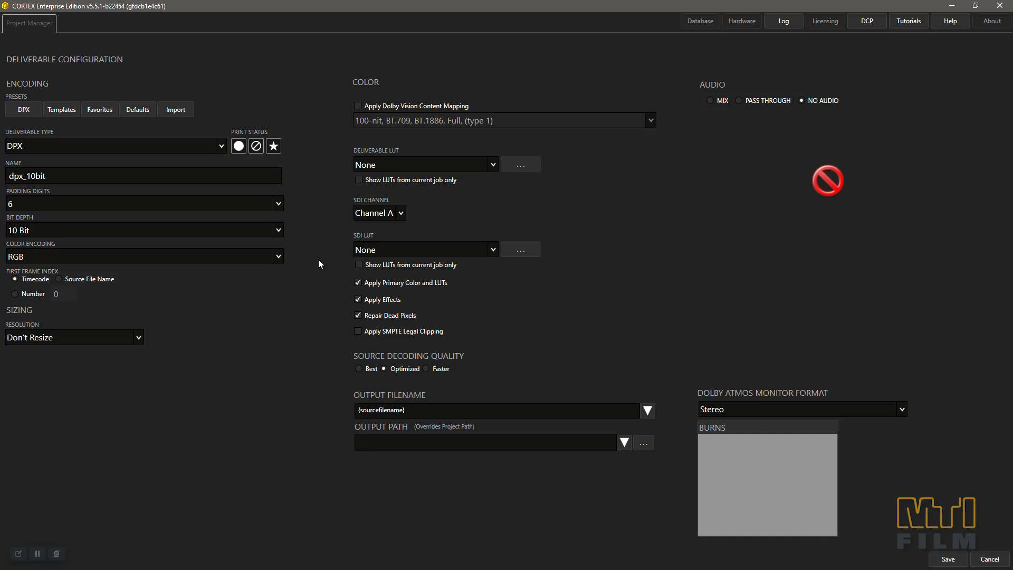
left_click(478, 411)
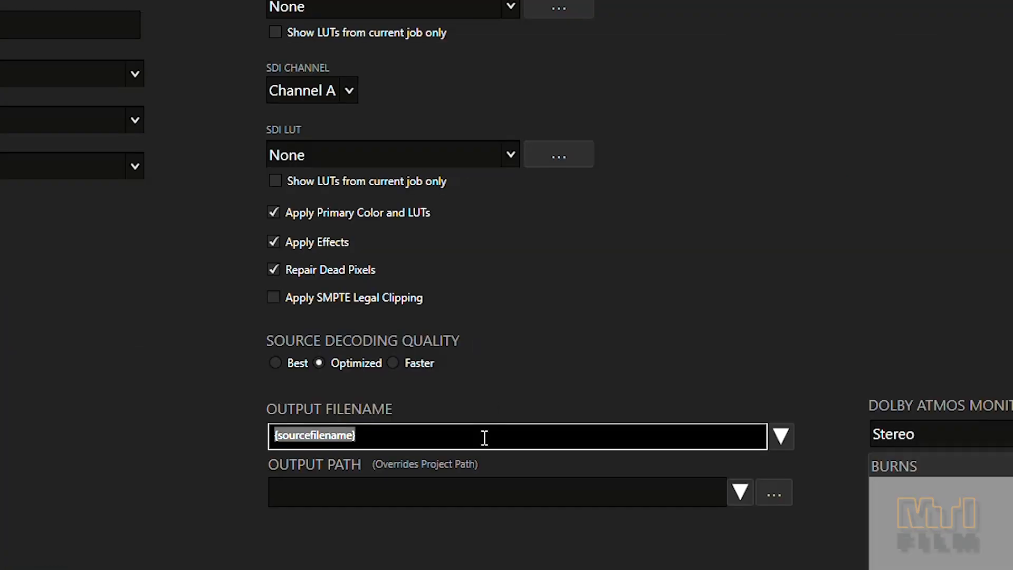
key("BackSpace")
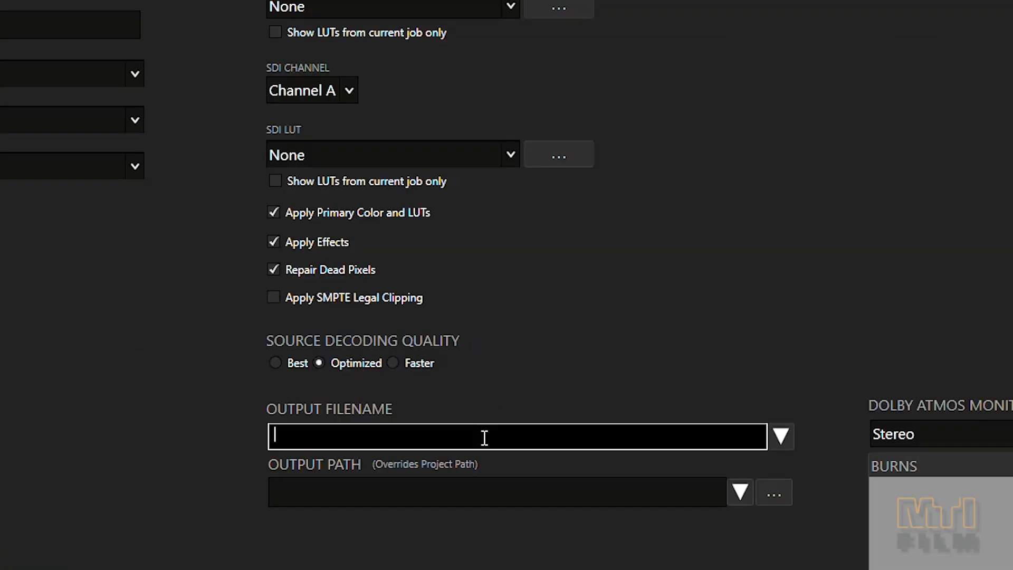
left_click(780, 438)
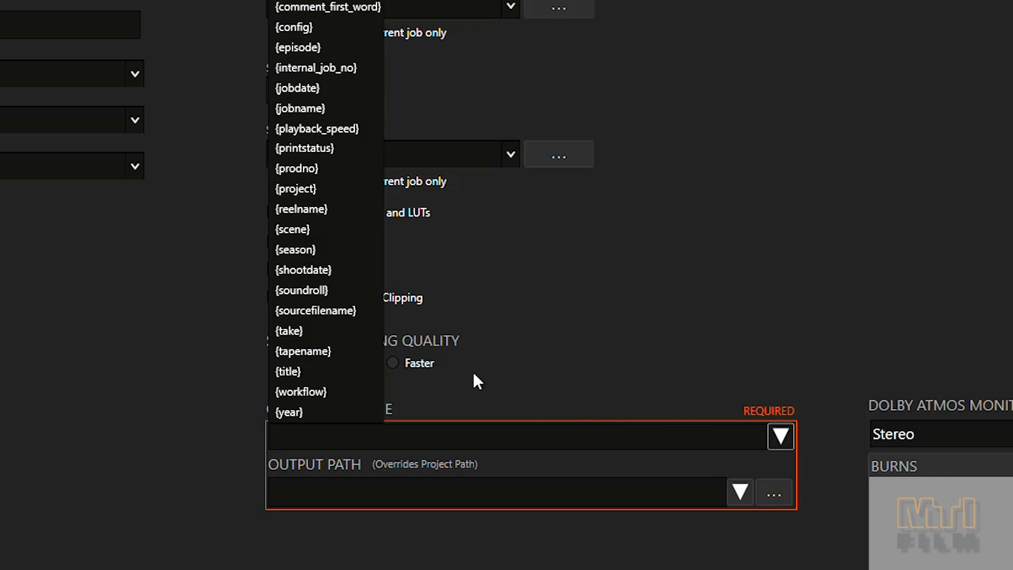
left_click(306, 210)
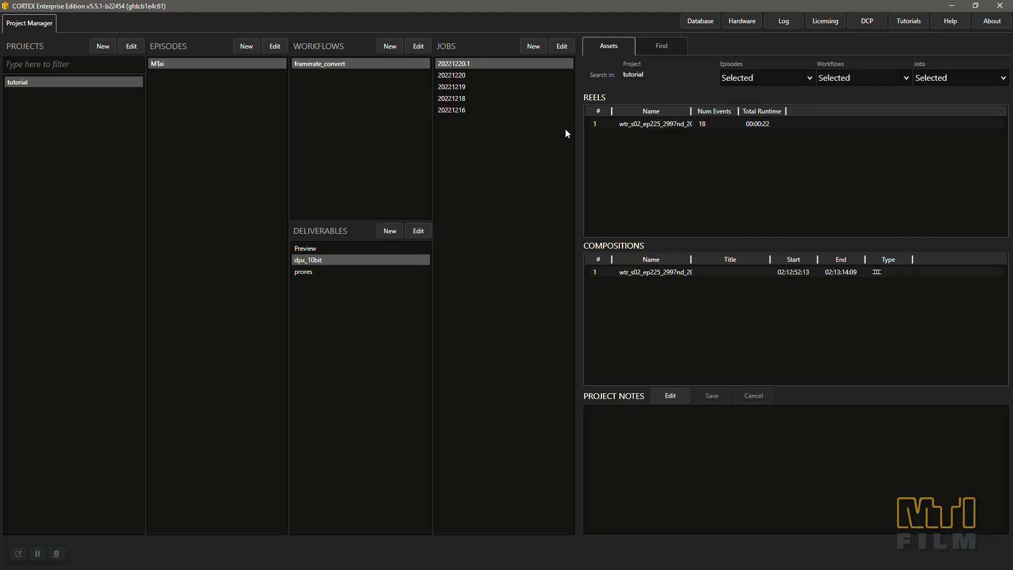
Create job 20230119 in the framerate_convert workflow and import the 2997_Camera_Clips media folder from mtai_framerate.
left_click(534, 47)
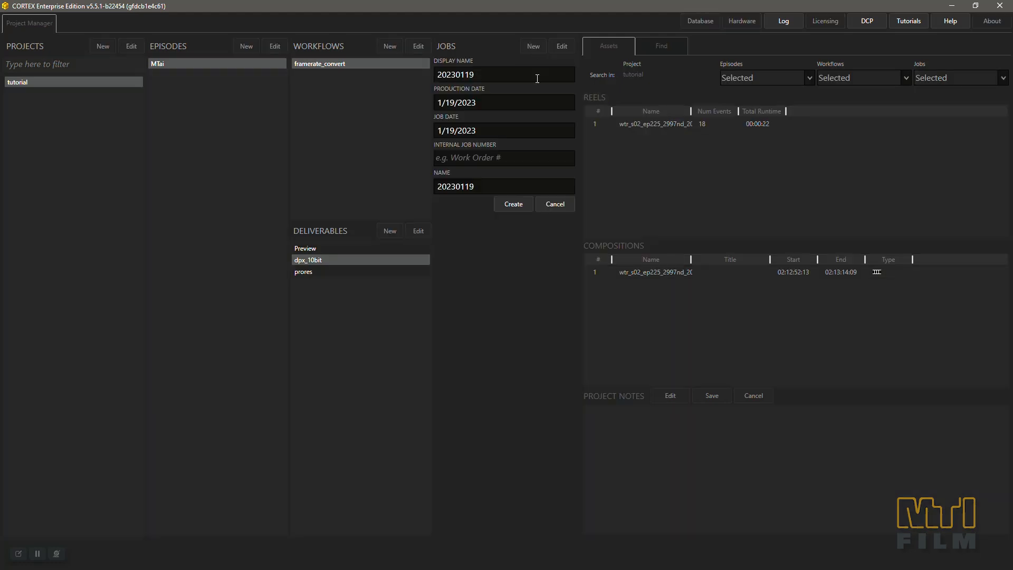
left_click(516, 203)
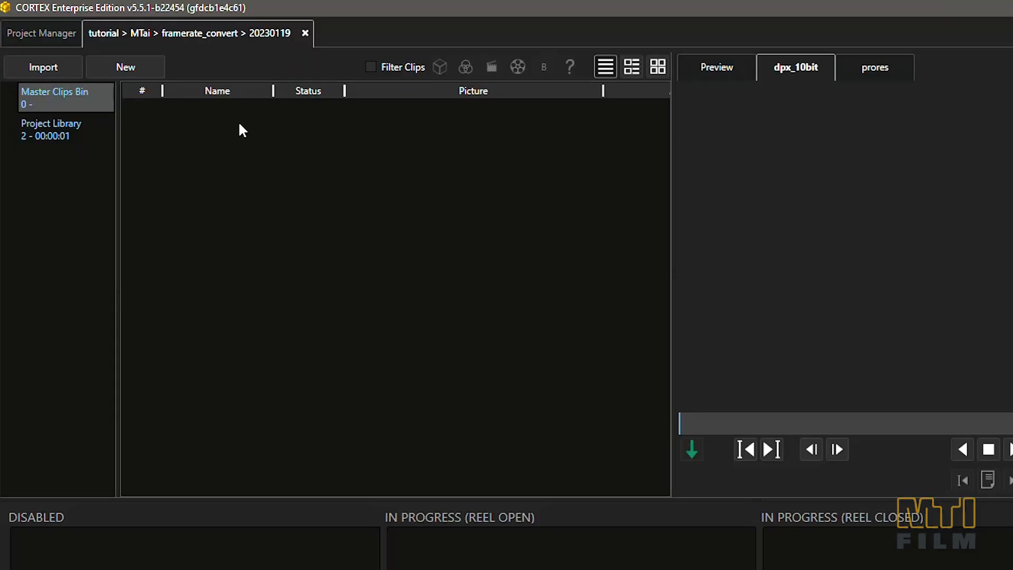
left_click(47, 49)
left_click(60, 106)
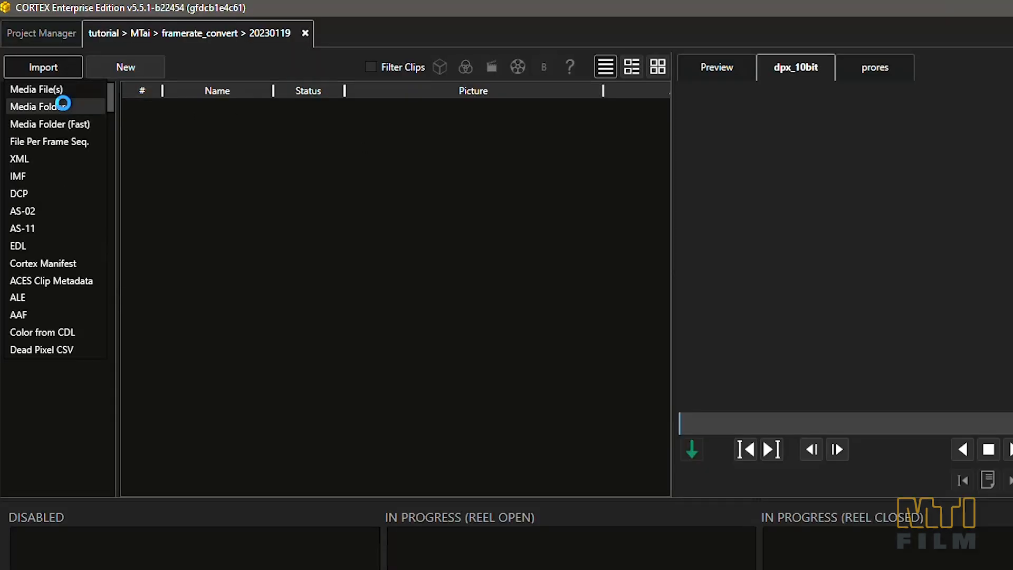
double_click(192, 193)
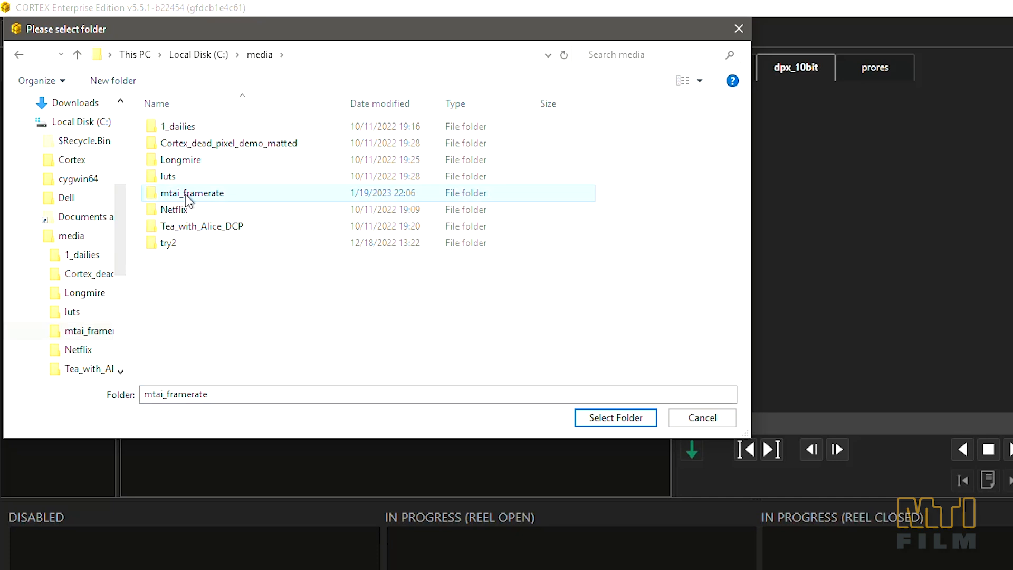
left_click(191, 128)
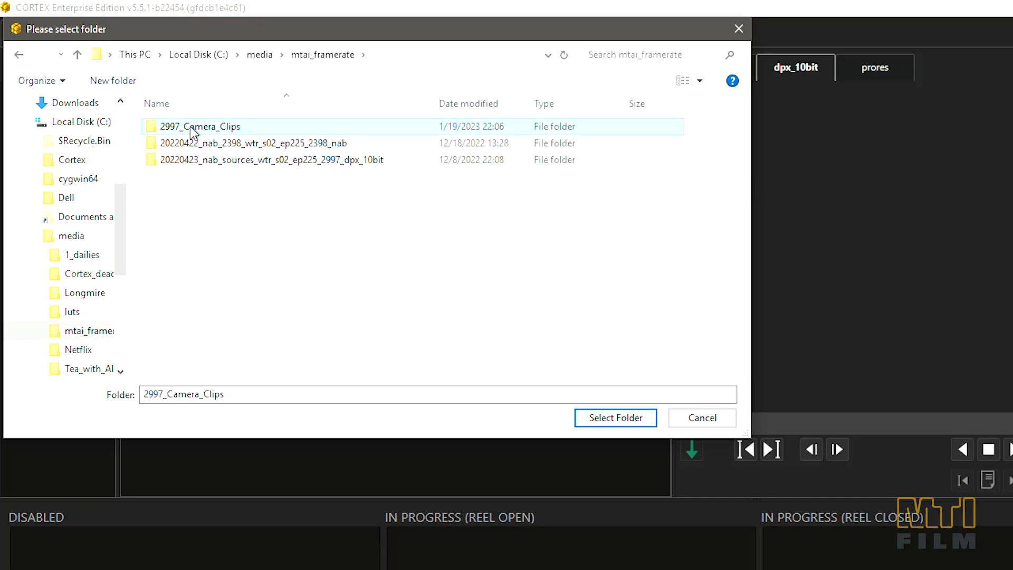
left_click(598, 417)
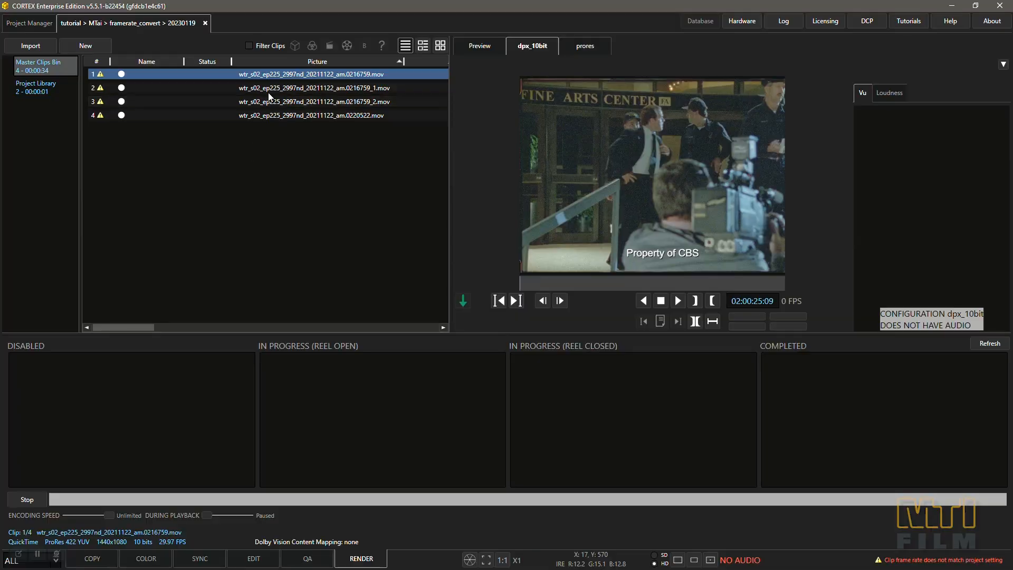
Preview the second, third and fourth imported camera clips one after another.
left_click(269, 90)
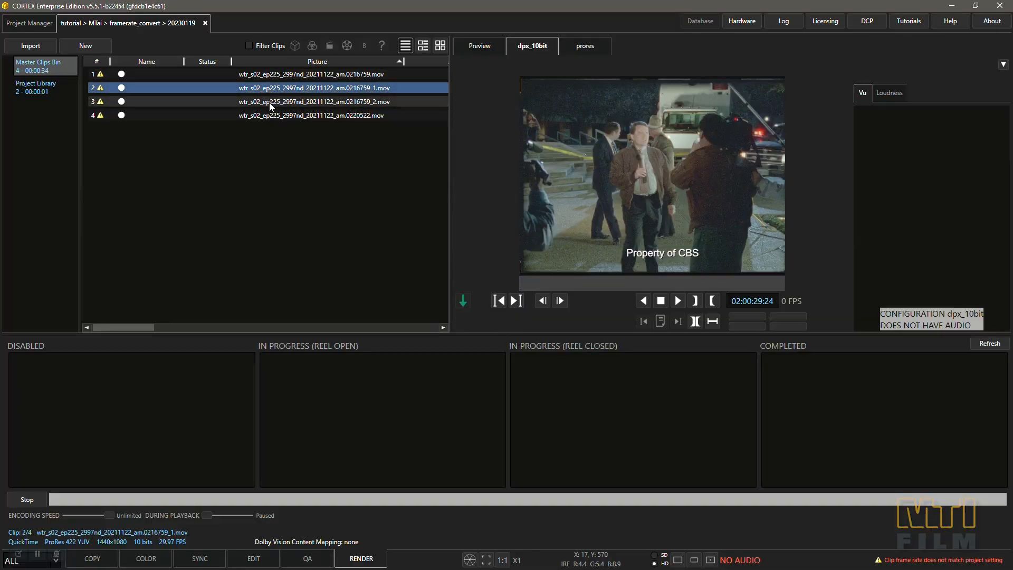
left_click(269, 104)
left_click(272, 113)
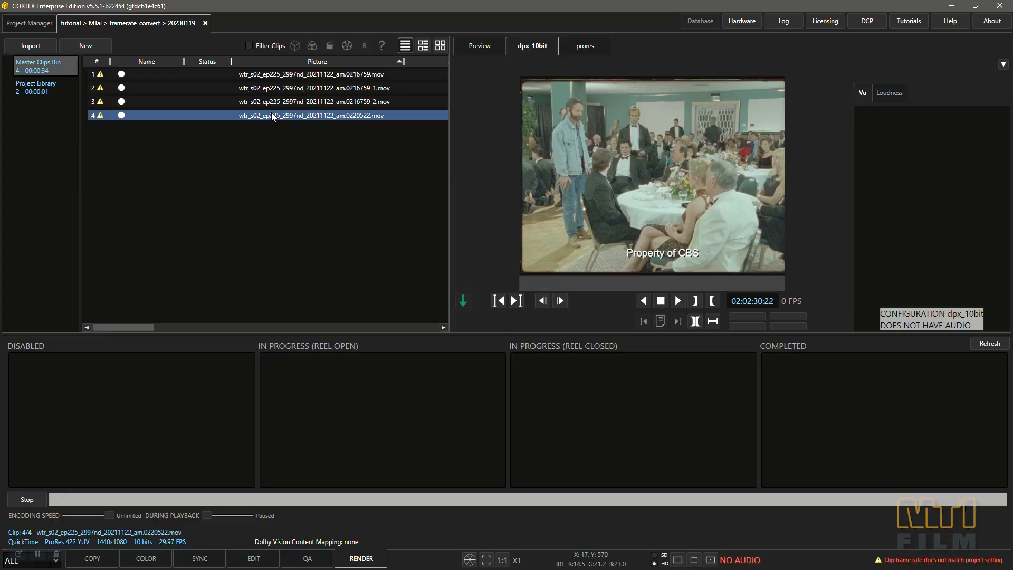
Create reel wtr_s02_frame_convert_Reel1 at 23.976 fps for the dpx_10bit deliverable, using MTai Interpolate as the frame rate conversion method.
key("ctrl+a")
left_click(93, 46)
left_click(88, 58)
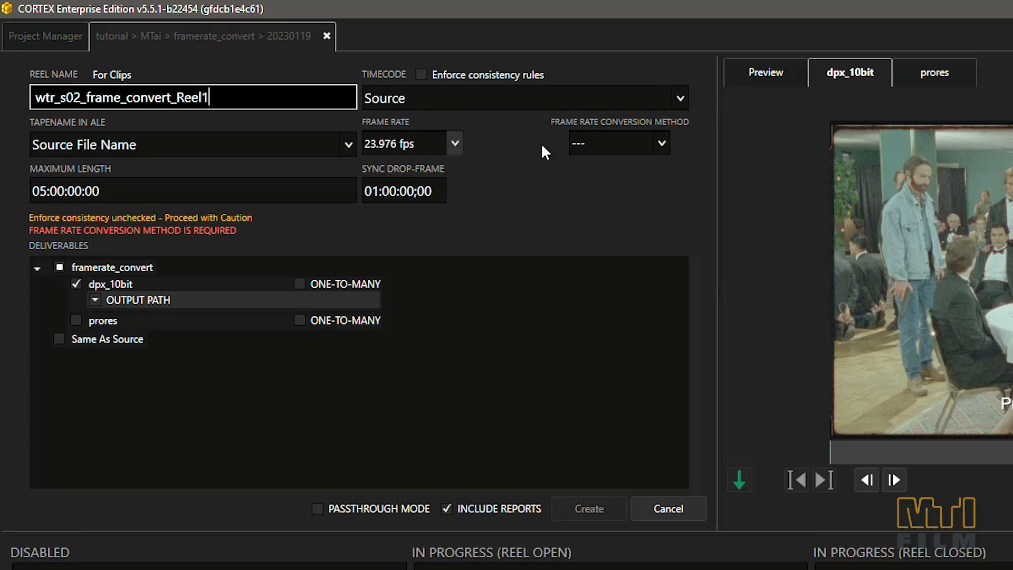
left_click(661, 144)
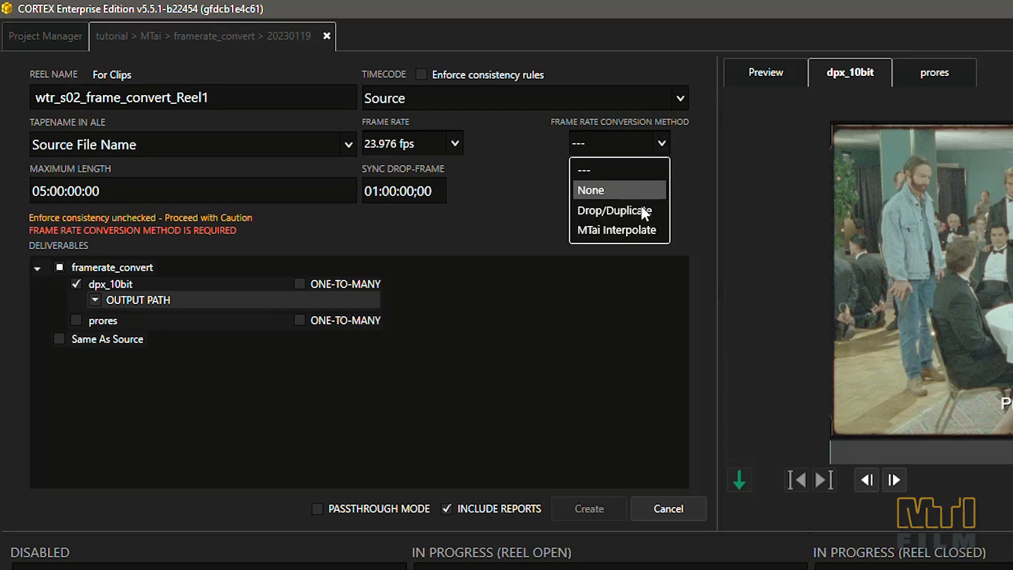
left_click(642, 232)
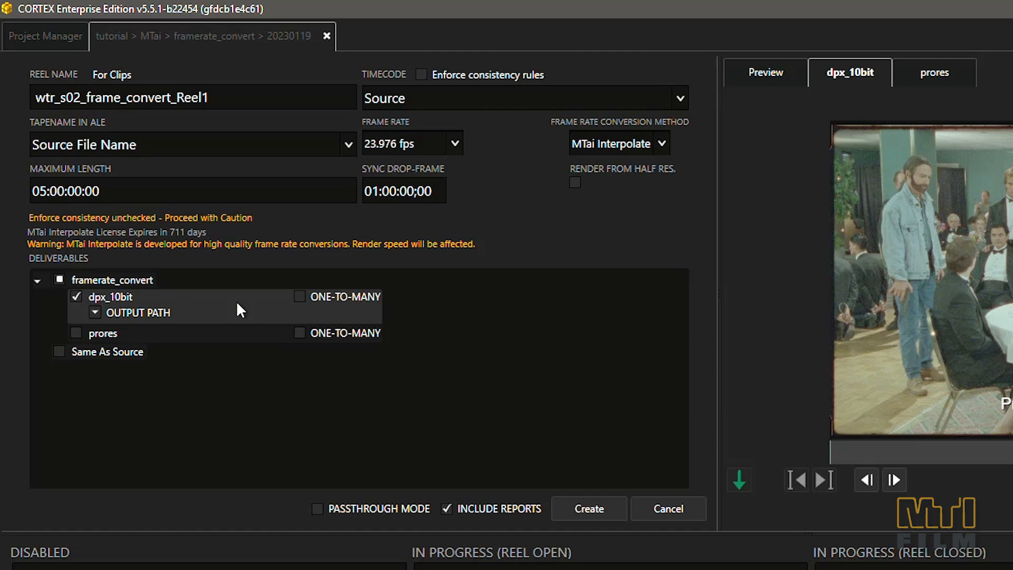
left_click(590, 506)
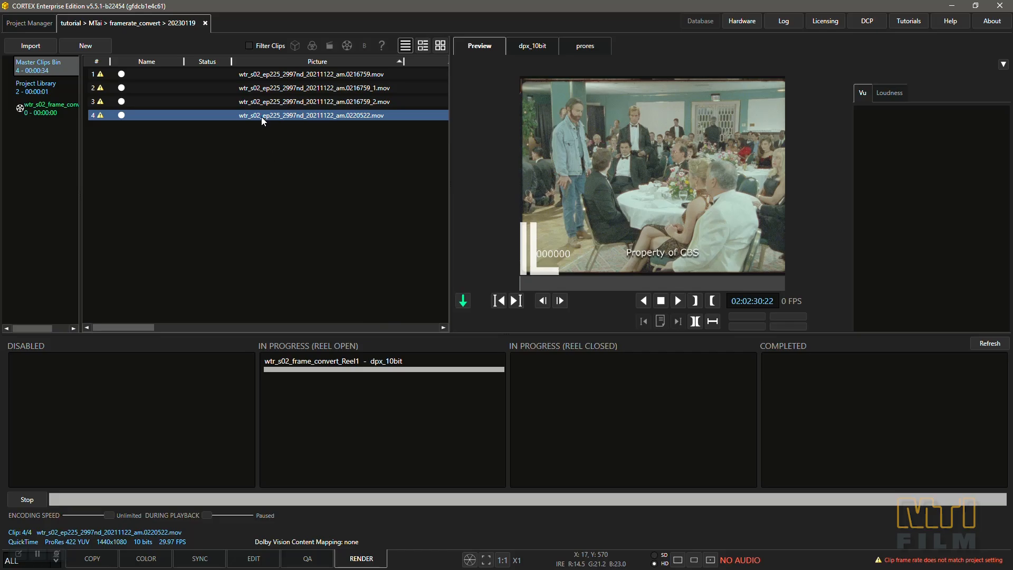
Add all four camera clips to the open reel and close the reel for interpolation.
left_click(249, 75, "shift")
right_click(249, 75)
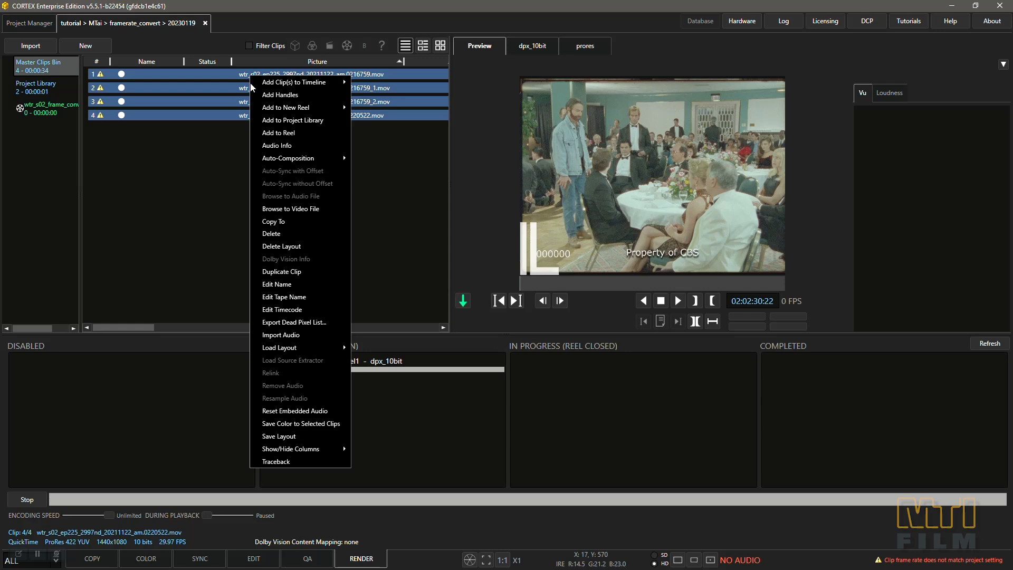
left_click(278, 133)
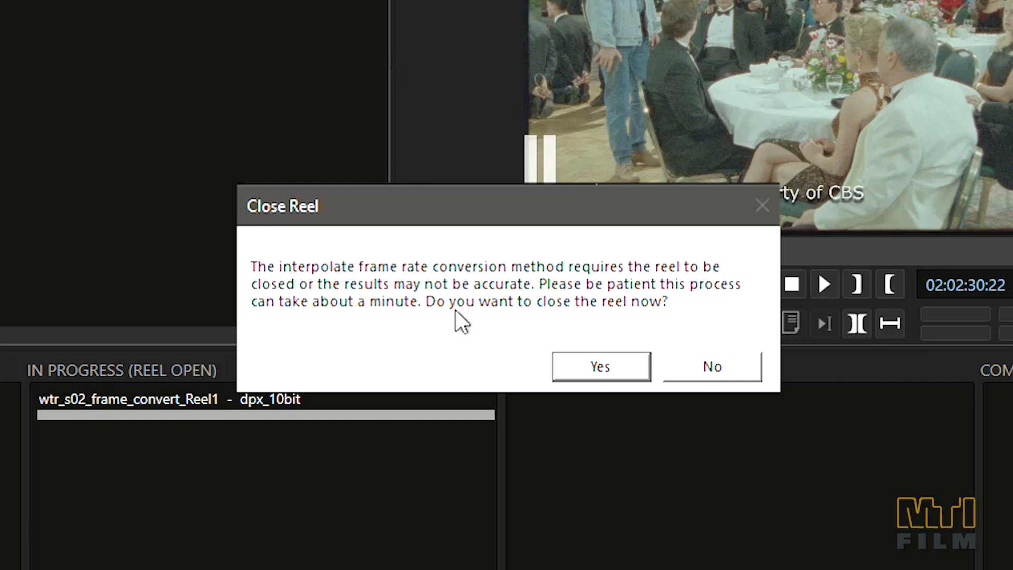
left_click(616, 369)
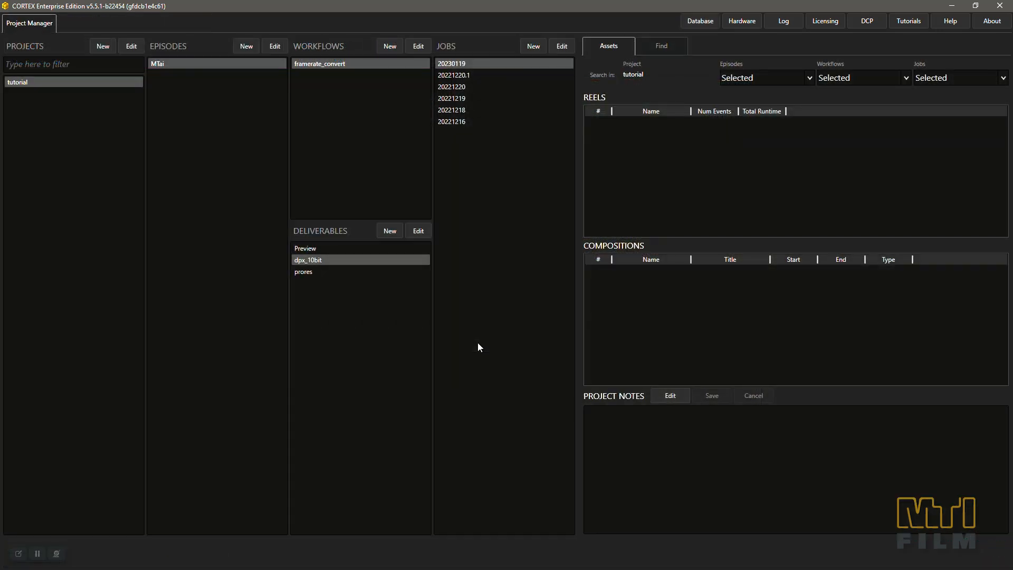
Set the dpx_10bit deliverable's output filename to {reelname} for the job using the conformed DPX source.
left_click(314, 259)
left_click(477, 411)
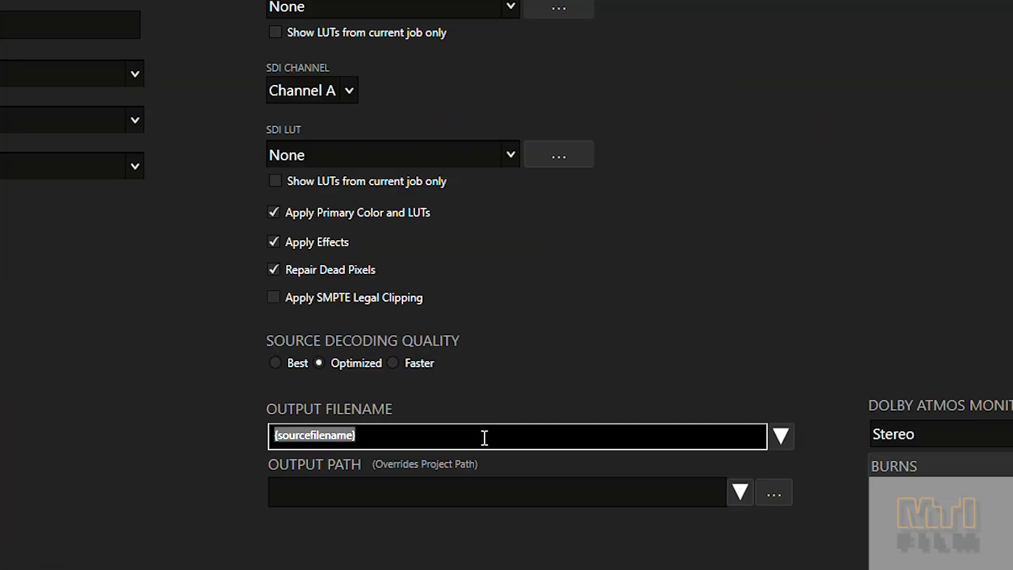
key("BackSpace")
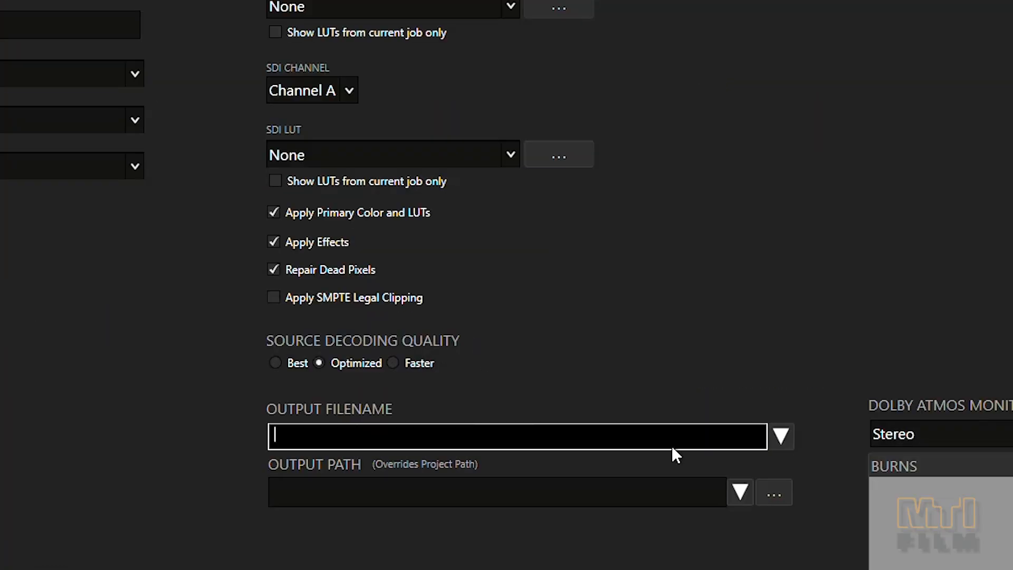
left_click(780, 438)
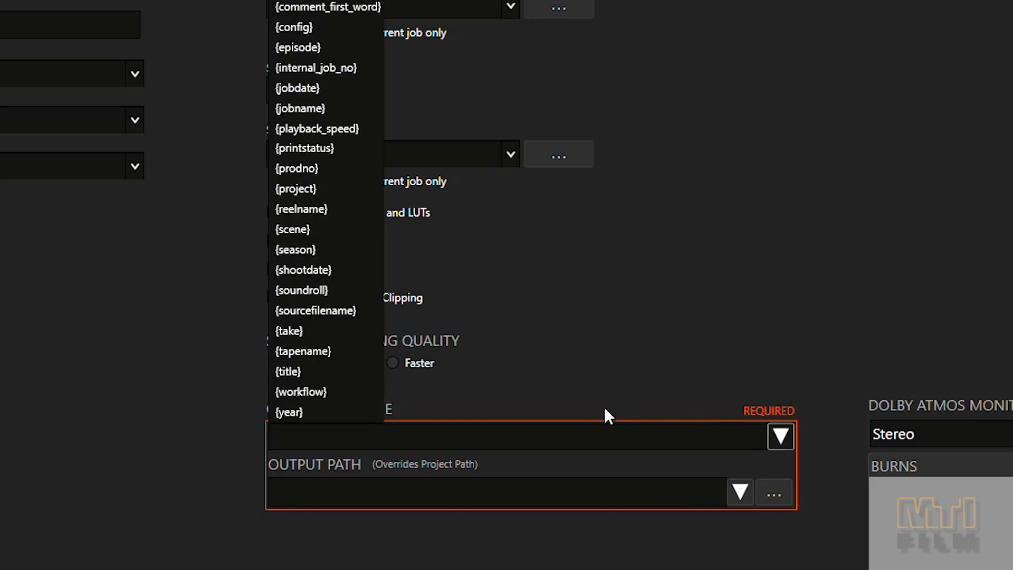
left_click(306, 210)
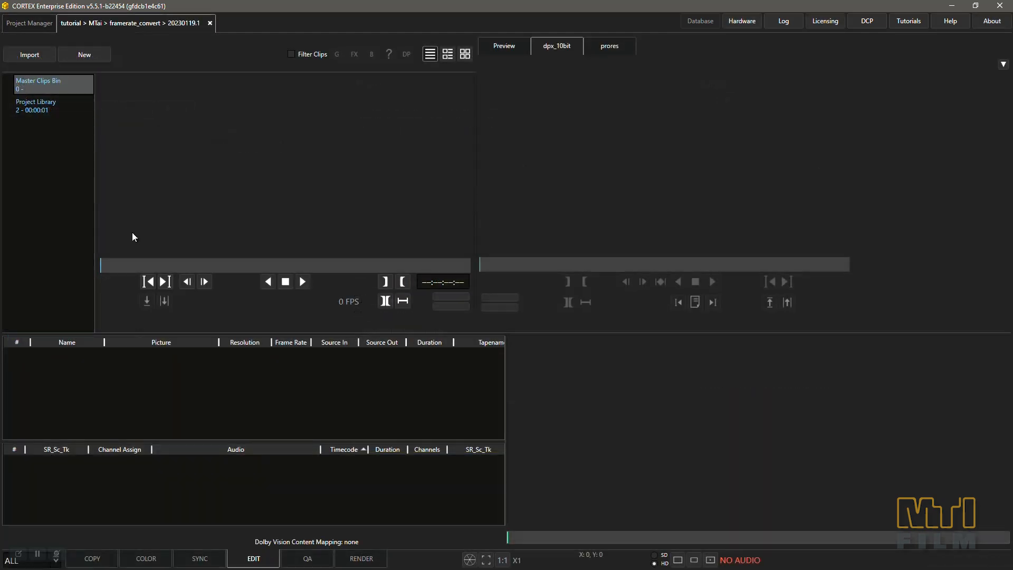
Import the 20220423_nab_sources_wtr_s02_ep225_2997_dpx_10bit media folder into job 20230119.1.
left_click(33, 55)
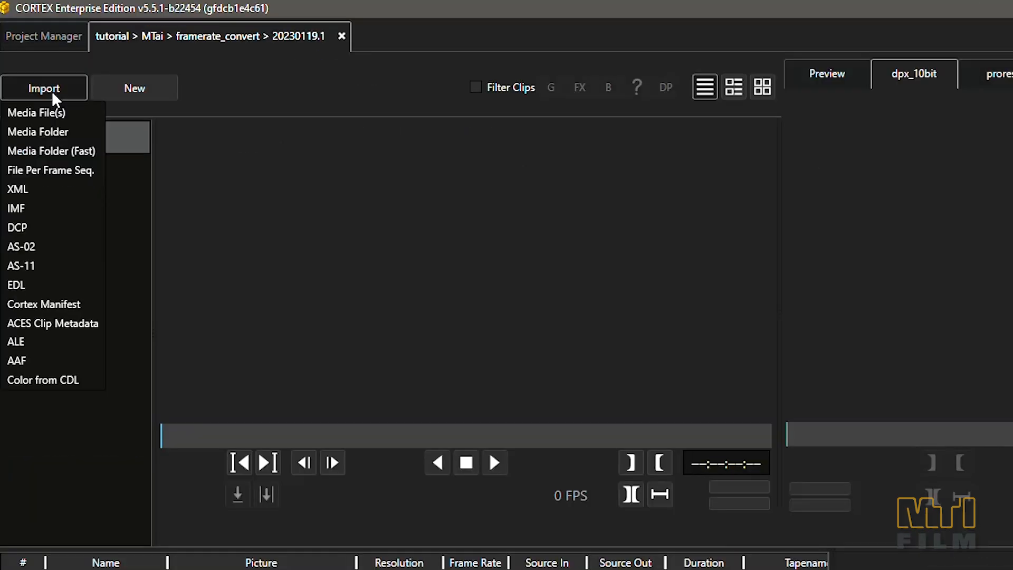
left_click(59, 132)
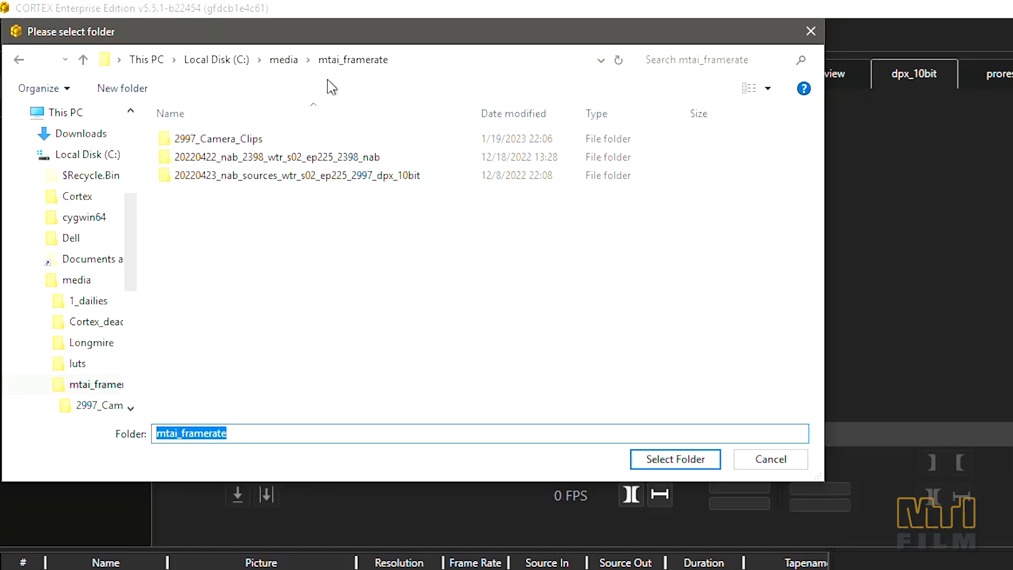
double_click(315, 175)
left_click(641, 458)
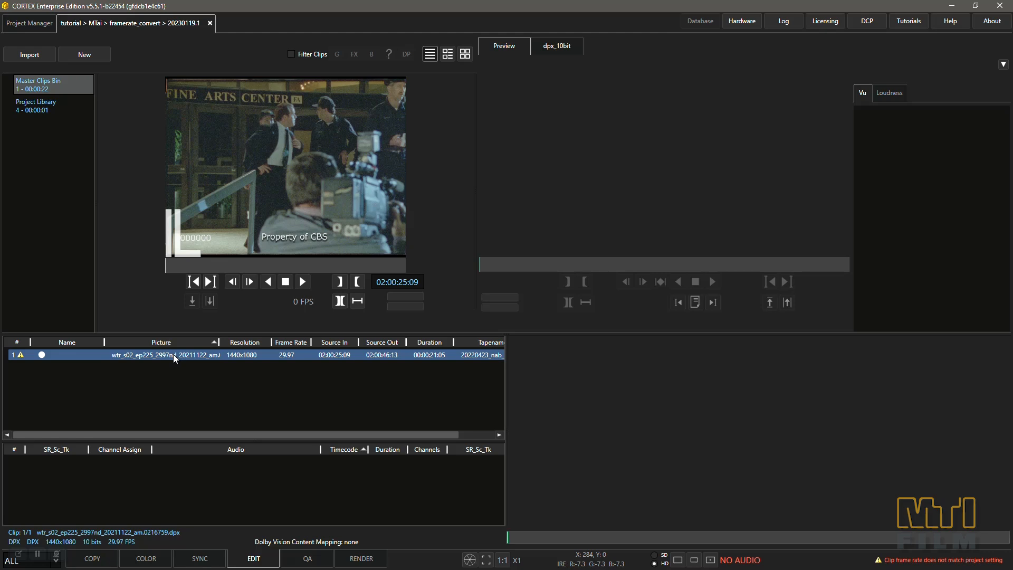
Create an auto composition with shot detection from the imported DPX clip.
right_click(174, 358)
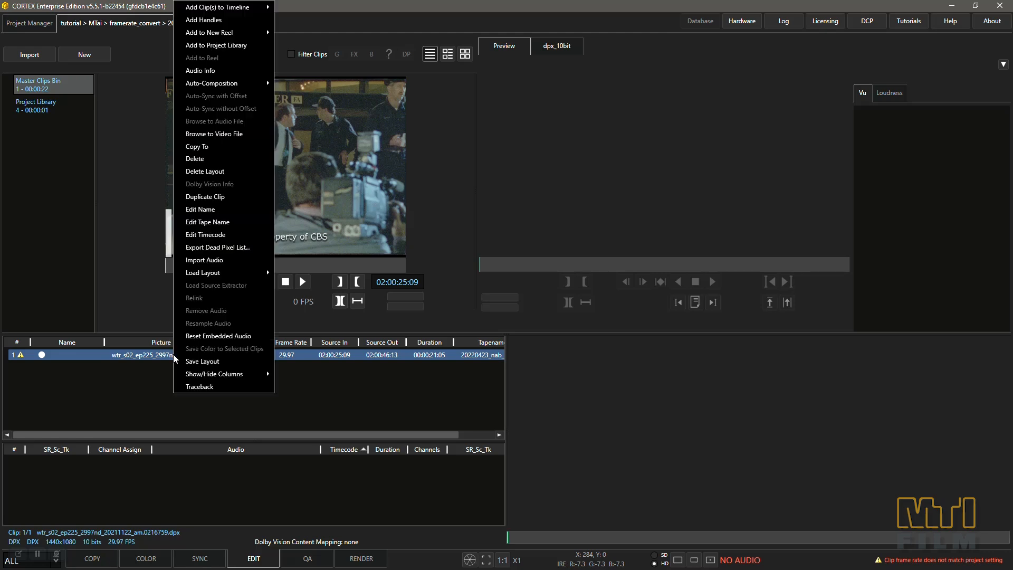
mouse_move(211, 89)
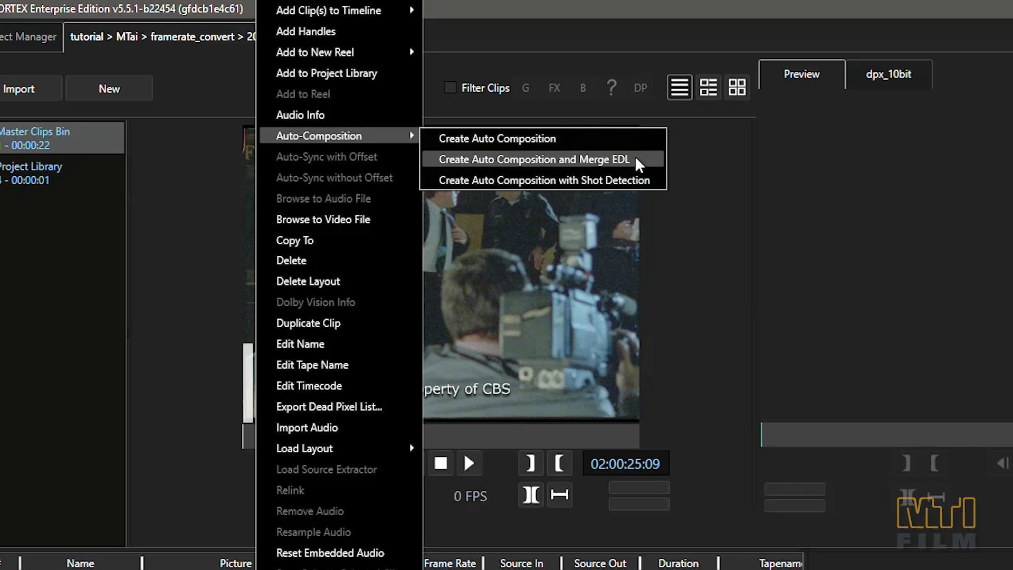
left_click(636, 179)
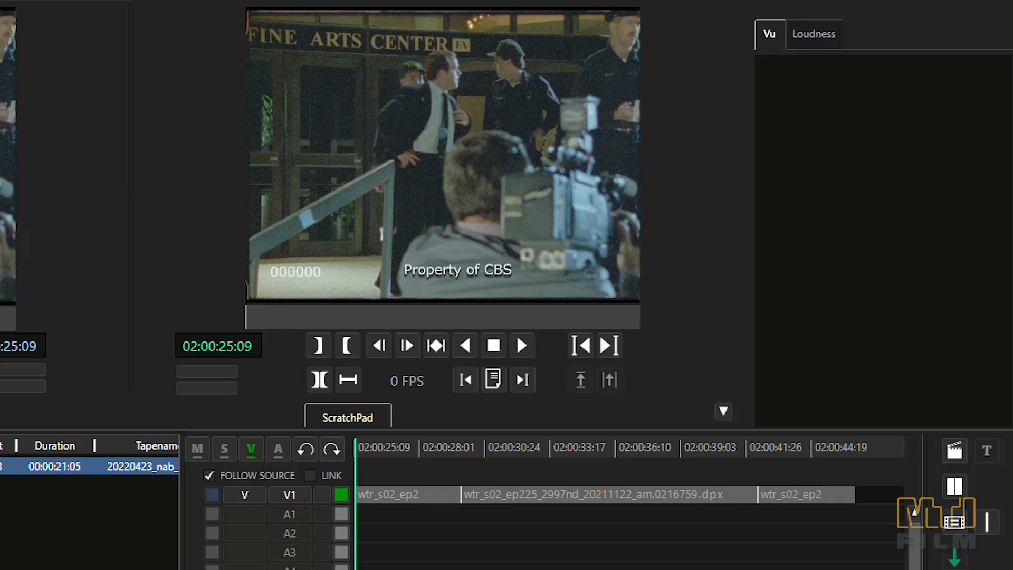
Check the detected cuts in the composition by jumping between cuts and stepping one frame back and forward at each.
key("Up")
key("Left")
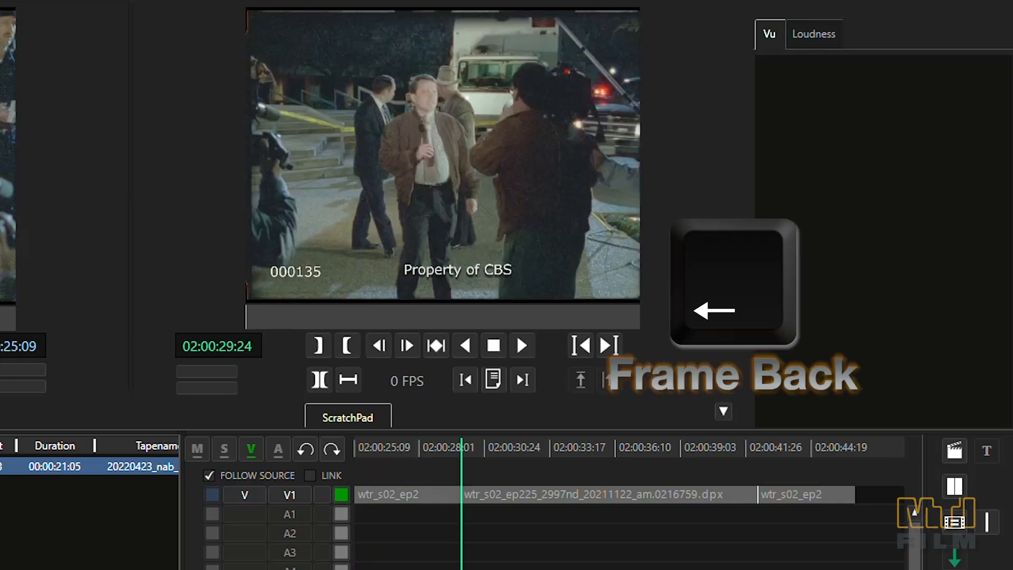
key("Right")
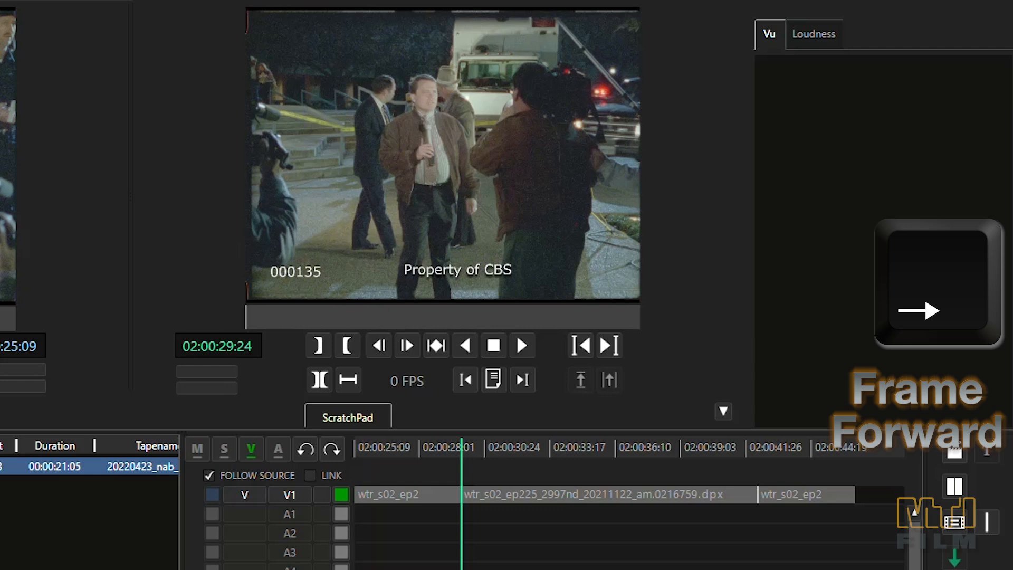
key("Up")
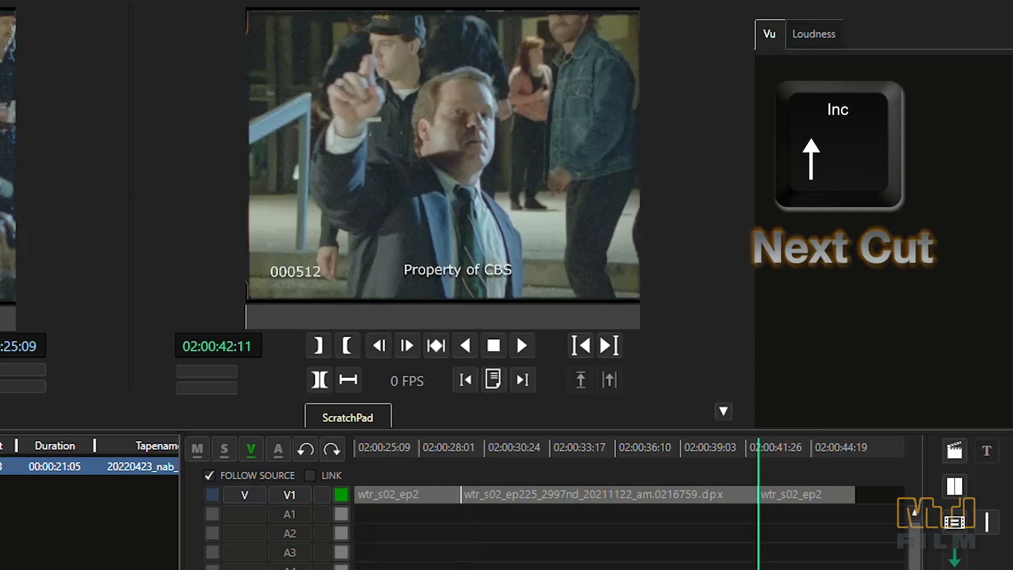
key("Left")
key("Right")
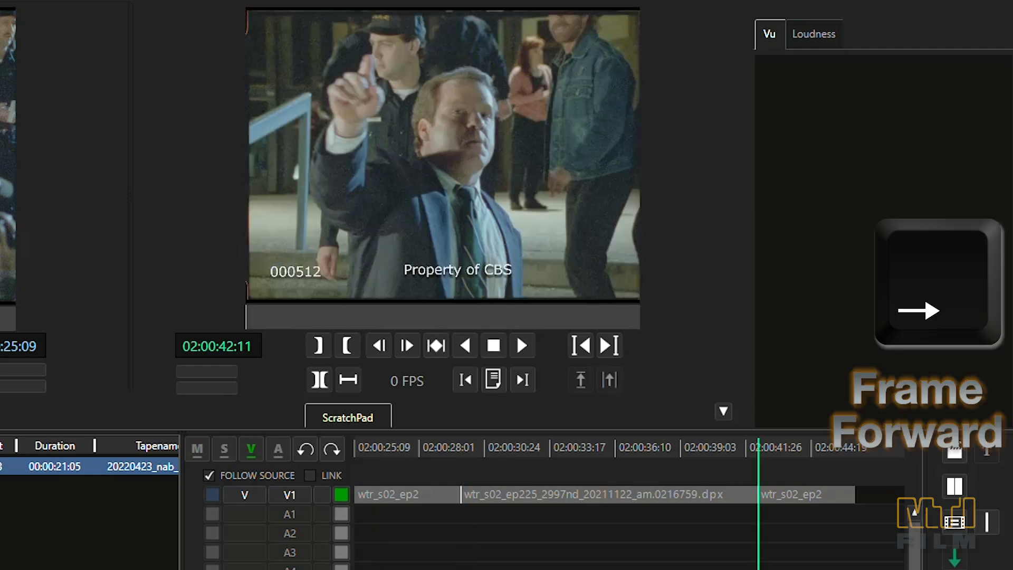
key("Down")
key("Down")
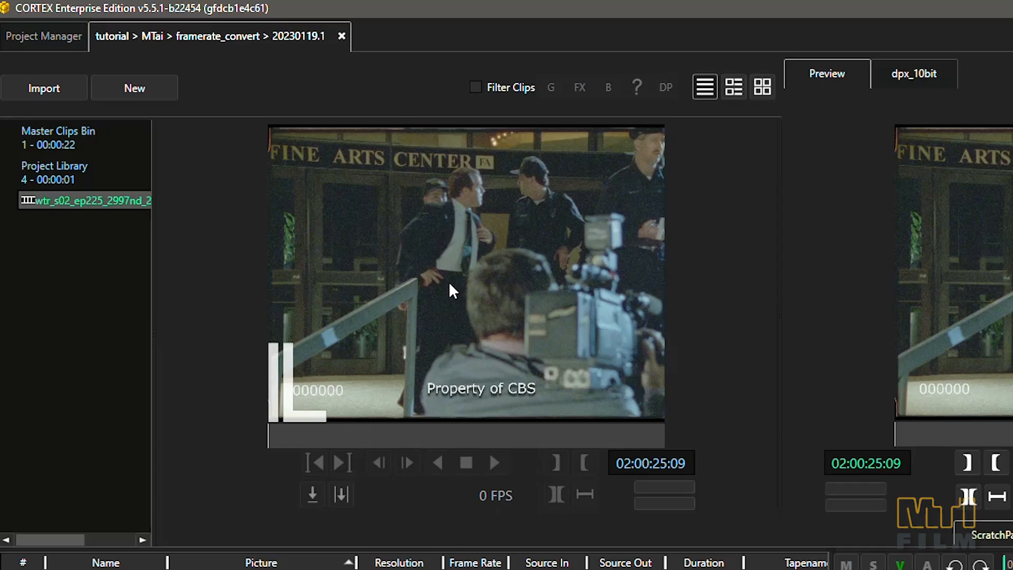
Create composition reel wtr_s02_ep225_2398_20211122_am with Source timecode, 23.976 fps and the MTai Interpolate frame rate conversion method.
left_click(149, 88)
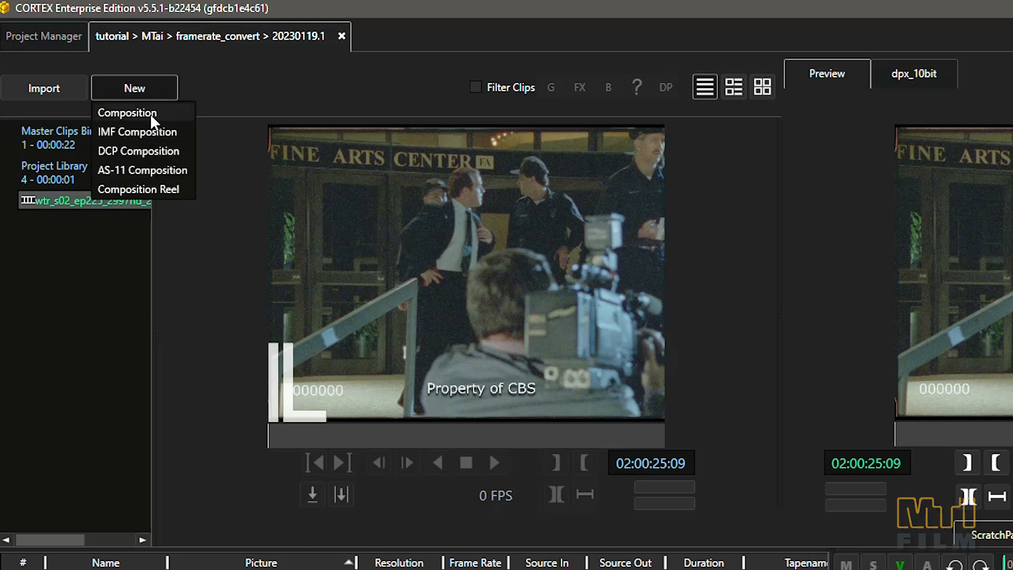
left_click(155, 187)
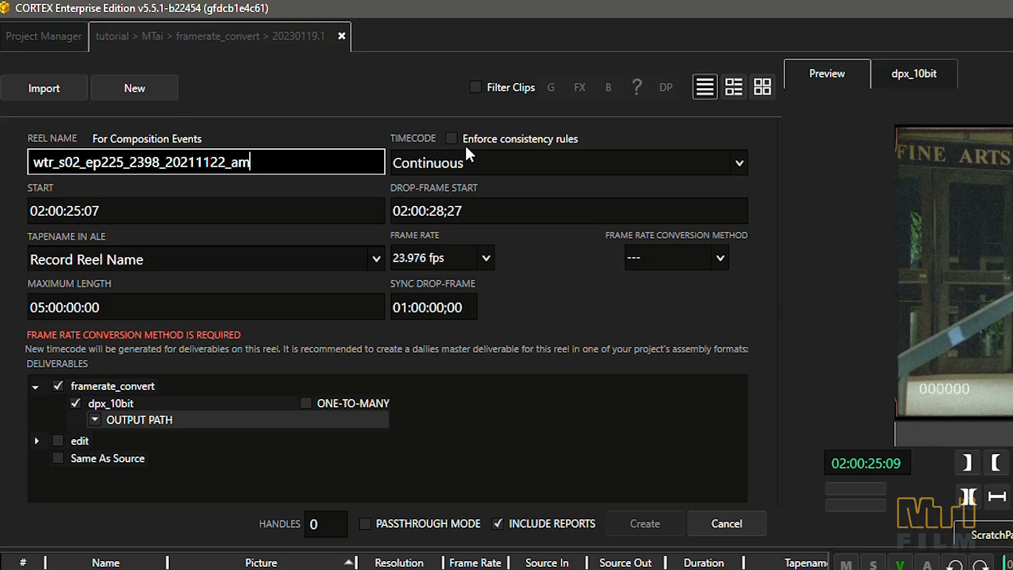
left_click(507, 163)
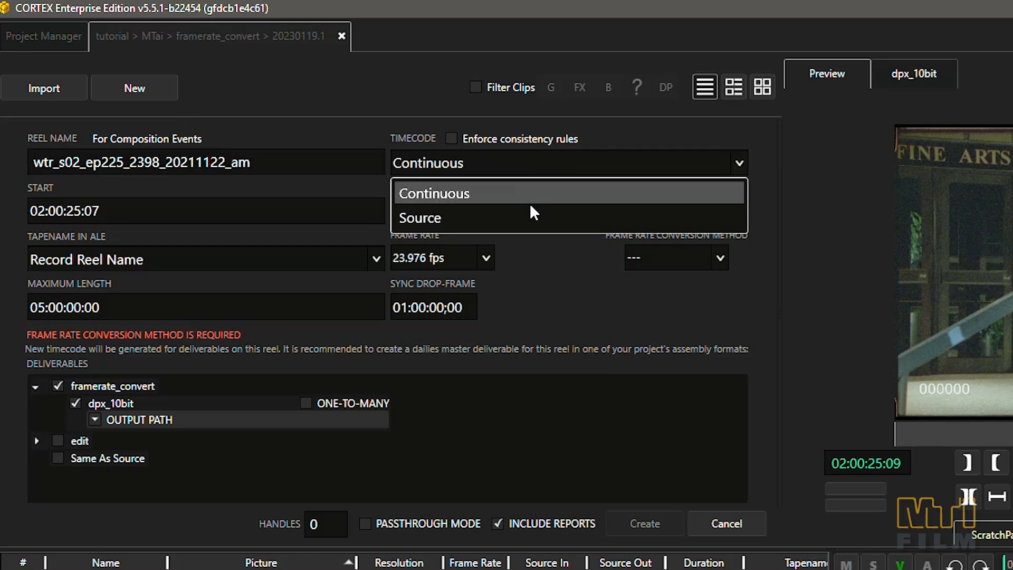
left_click(529, 224)
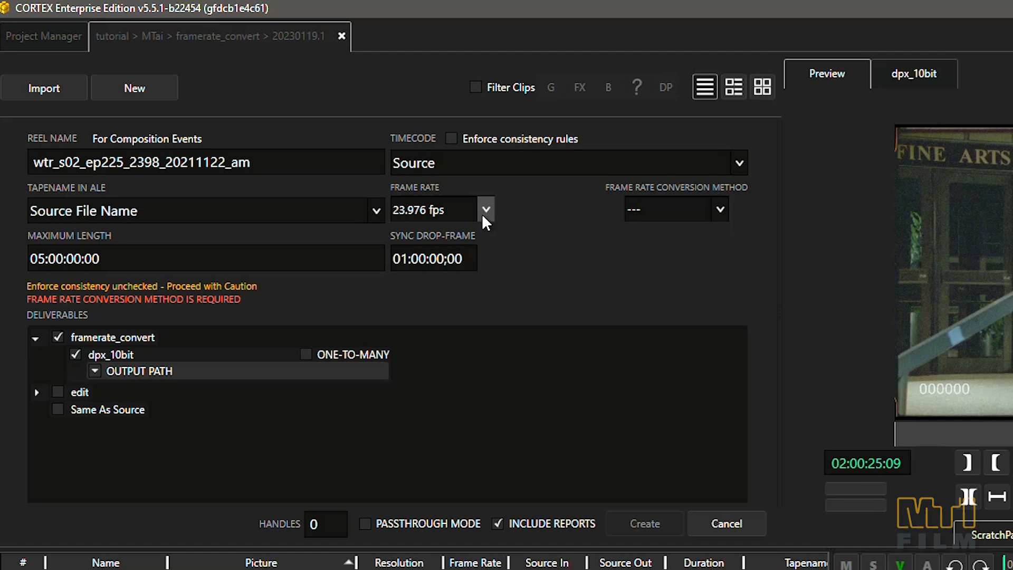
left_click(720, 210)
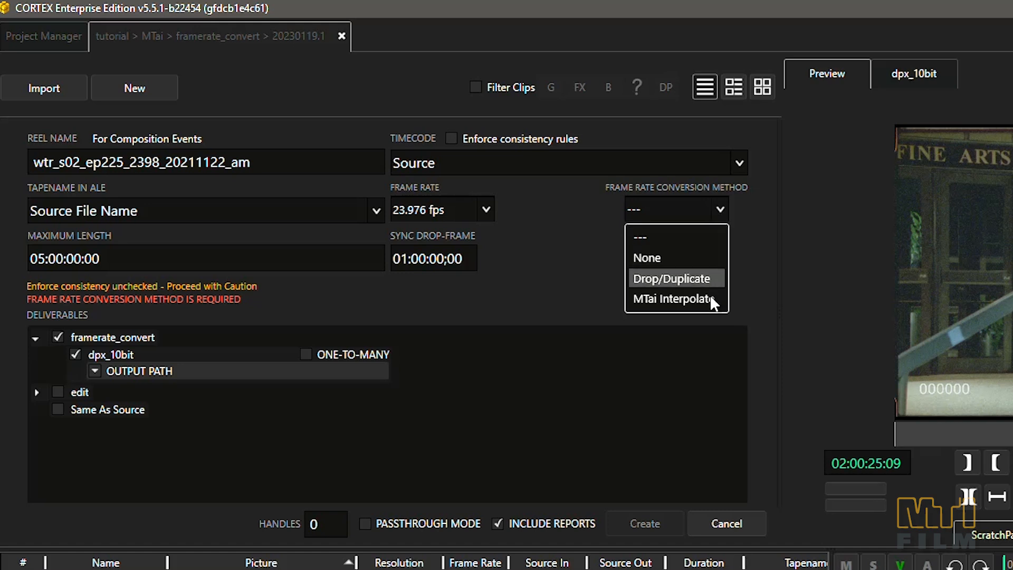
left_click(717, 306)
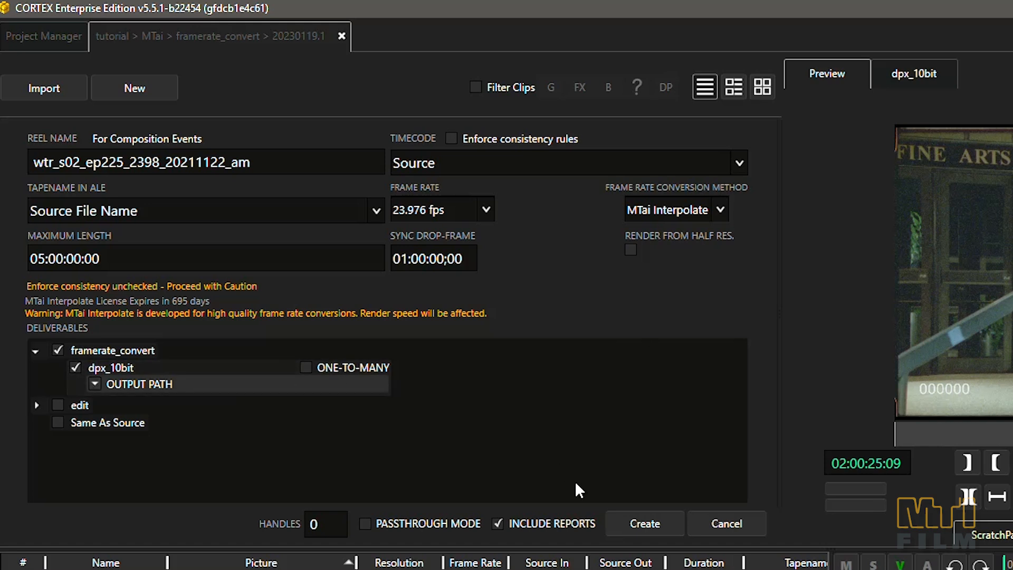
left_click(645, 524)
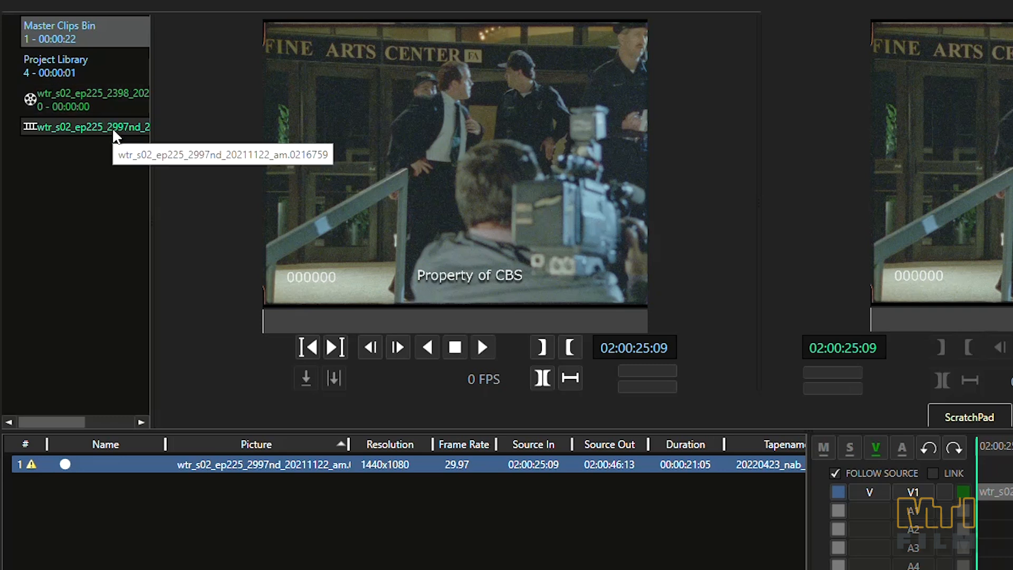
Add all events of the wtr_s02_ep225_2997nd composition to the composition reel and close the reel.
right_click(112, 128)
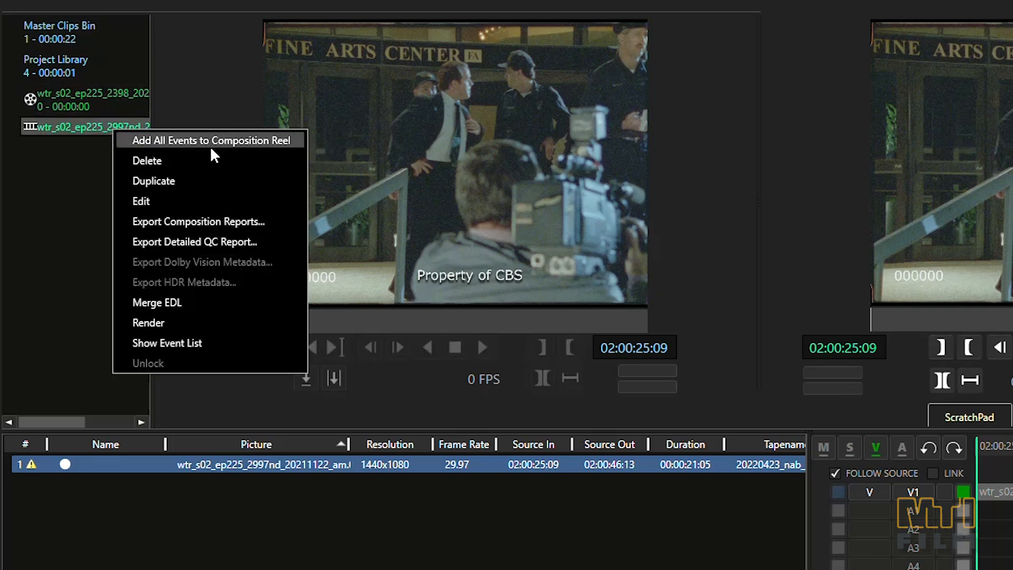
left_click(220, 144)
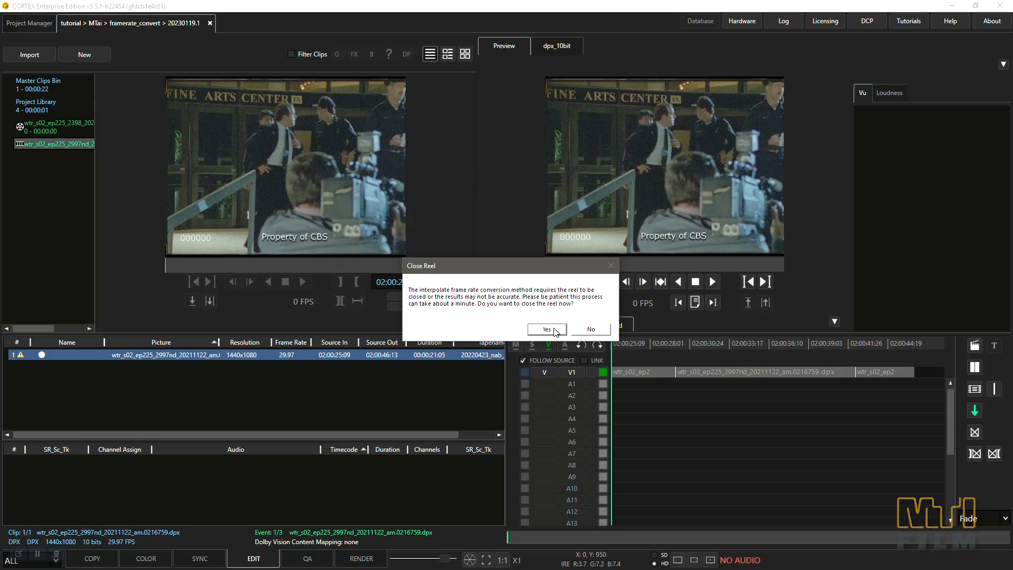
left_click(569, 355)
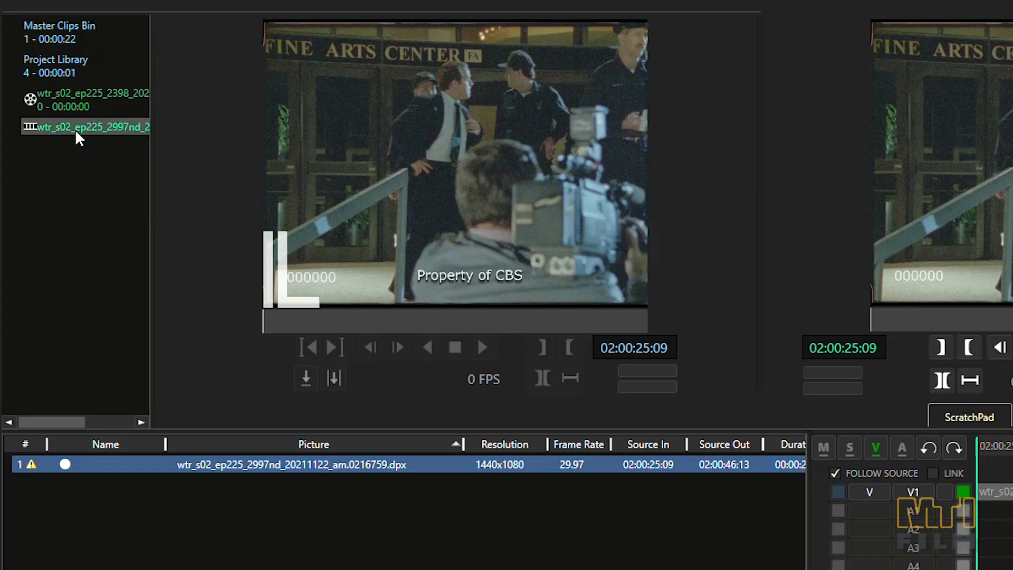
Show the event list of the wtr_s02_ep225_2997nd composition and go through its individual events.
right_click(48, 146)
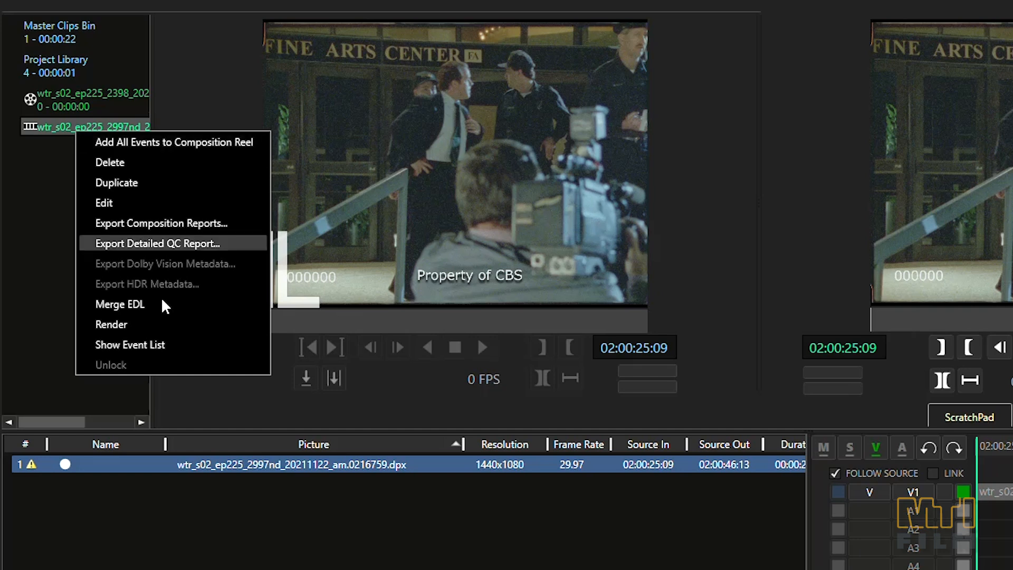
left_click(165, 344)
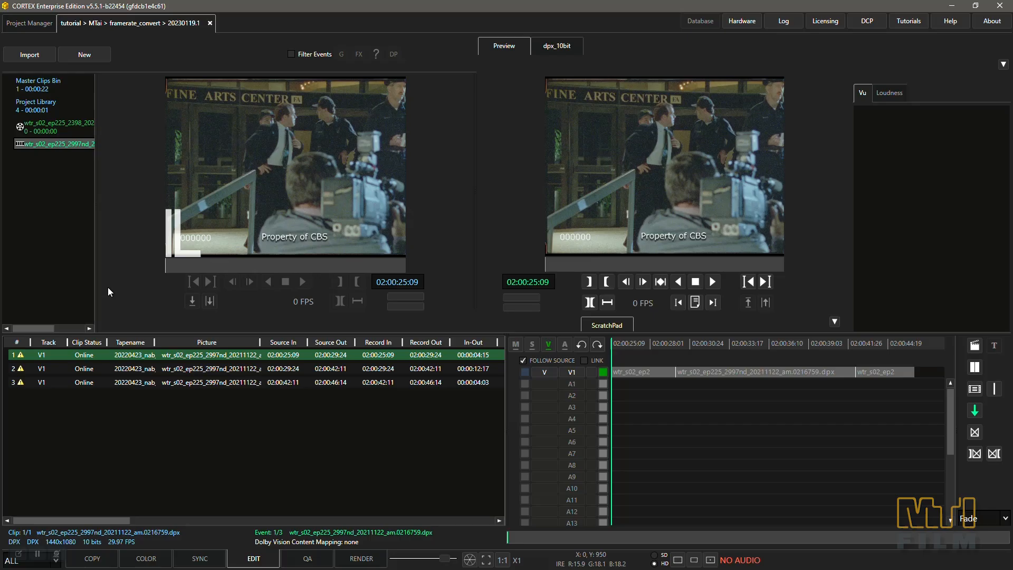
left_click(138, 365)
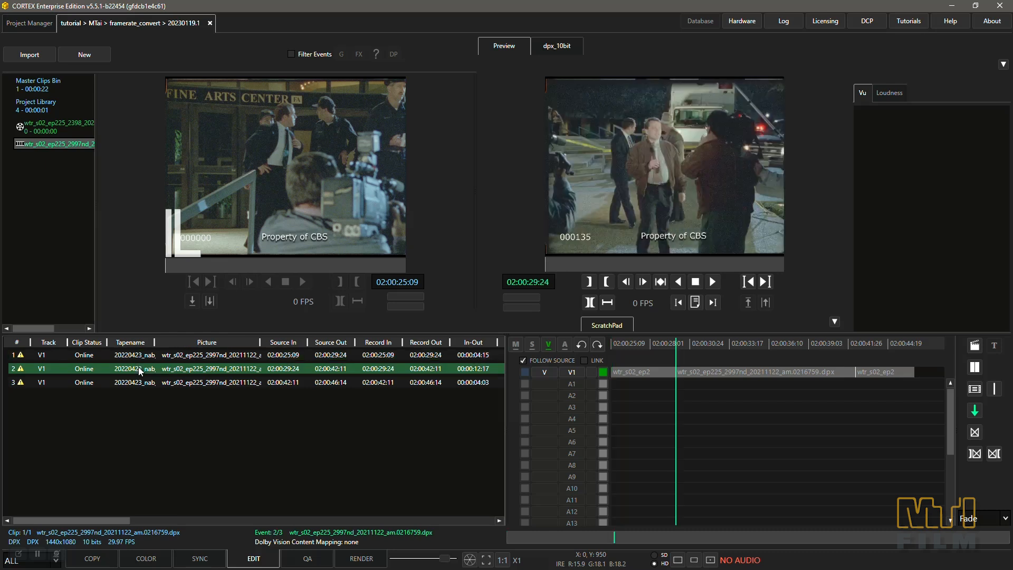
left_click(139, 380)
left_click(138, 368)
Add only events 1 and 2 from the event list to the composition reel and close the reel.
left_click(140, 356)
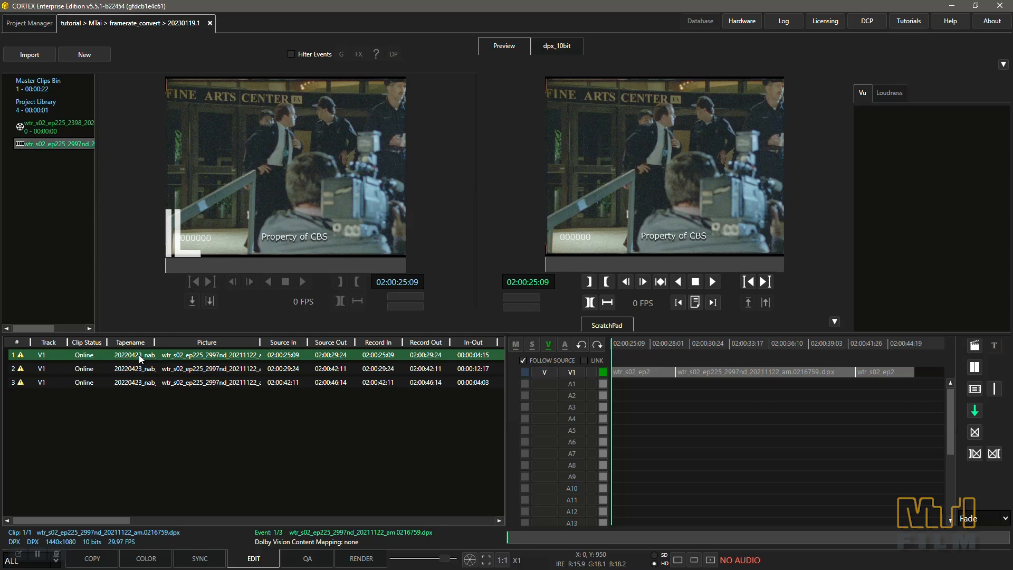
left_click(141, 367, "shift")
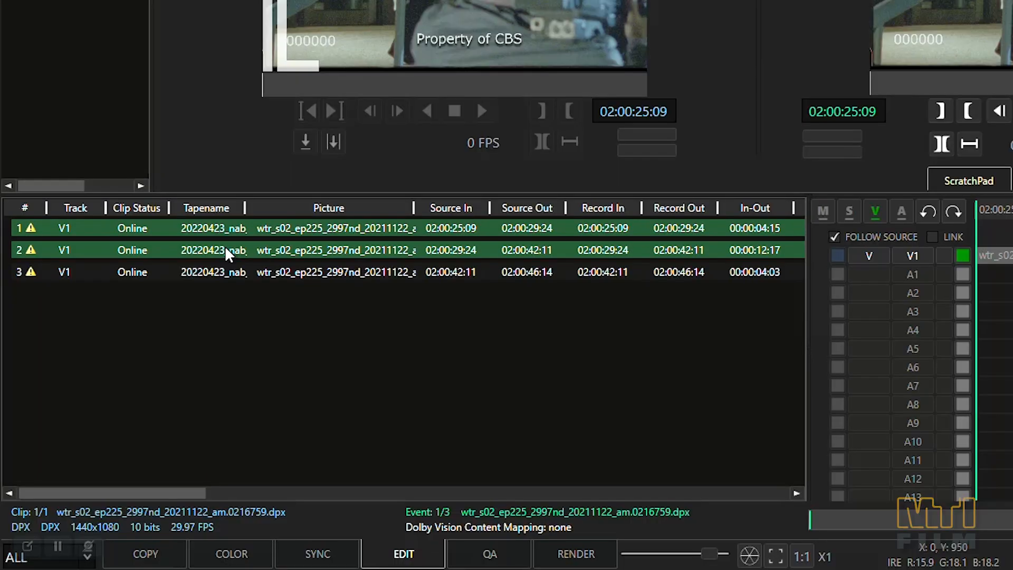
right_click(226, 253)
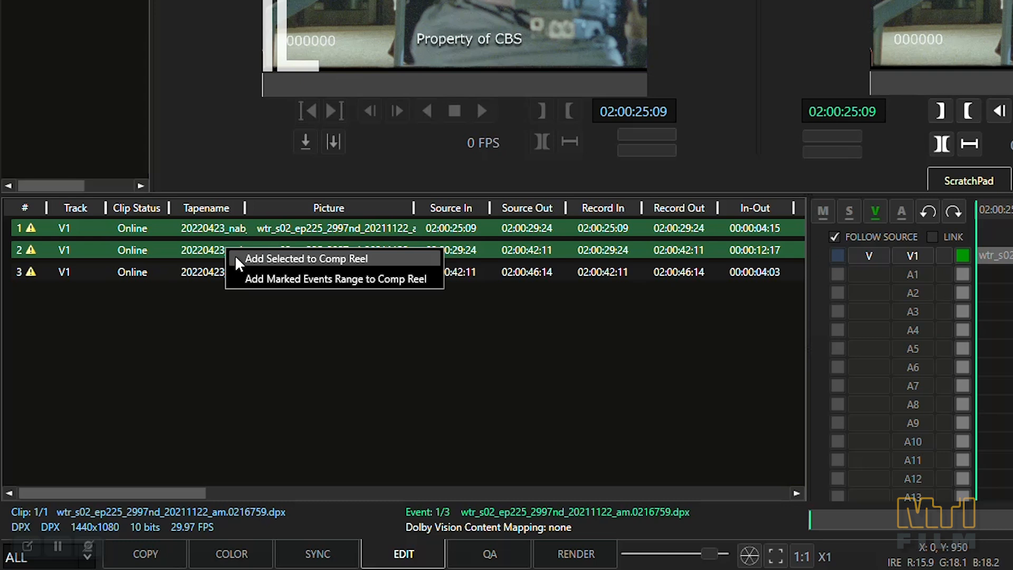
left_click(235, 258)
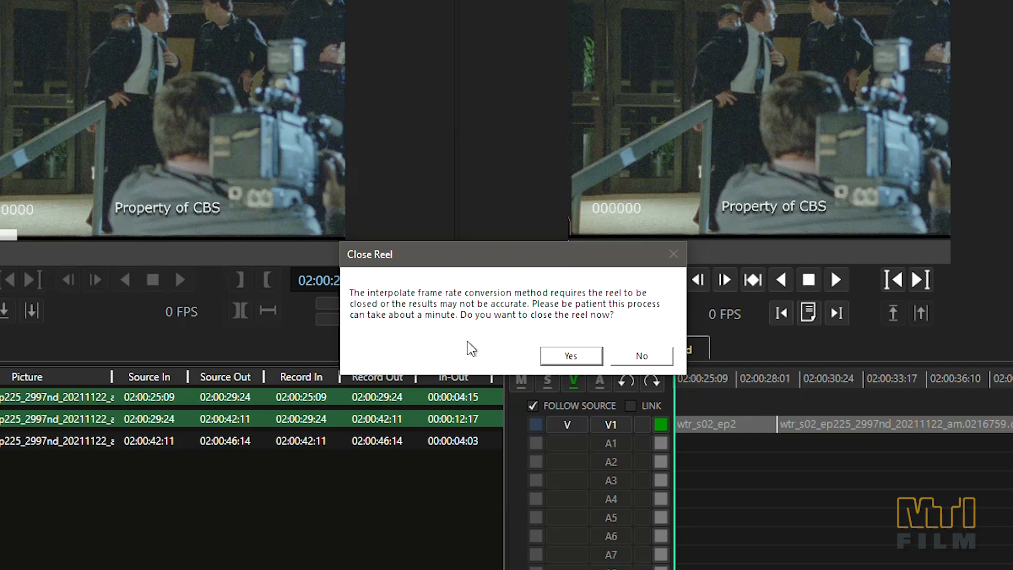
left_click(557, 355)
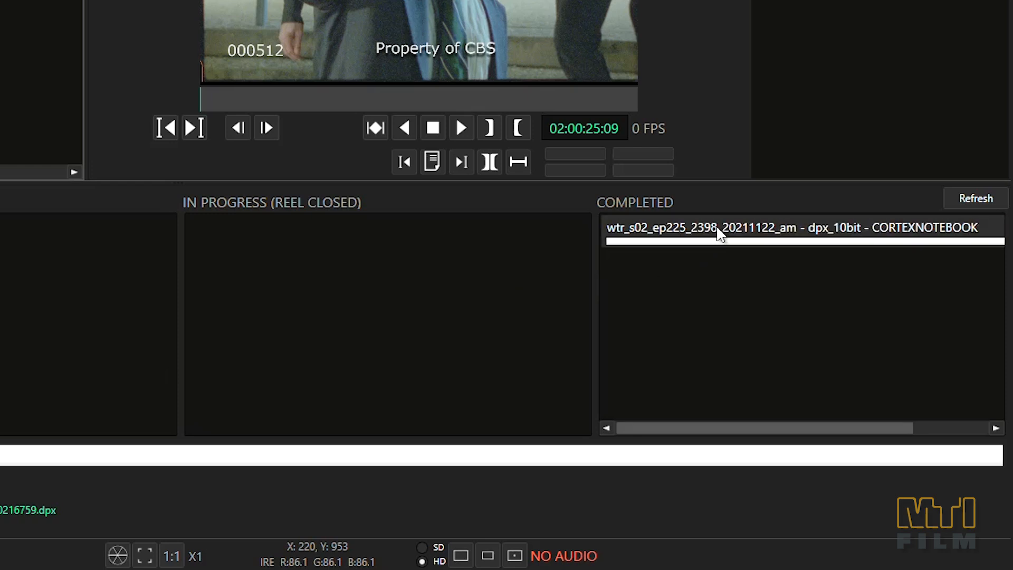
Import the completed wtr_s02_ep225_2398_20211122_am dpx_10bit render into the current job and select the imported clip.
right_click(719, 233)
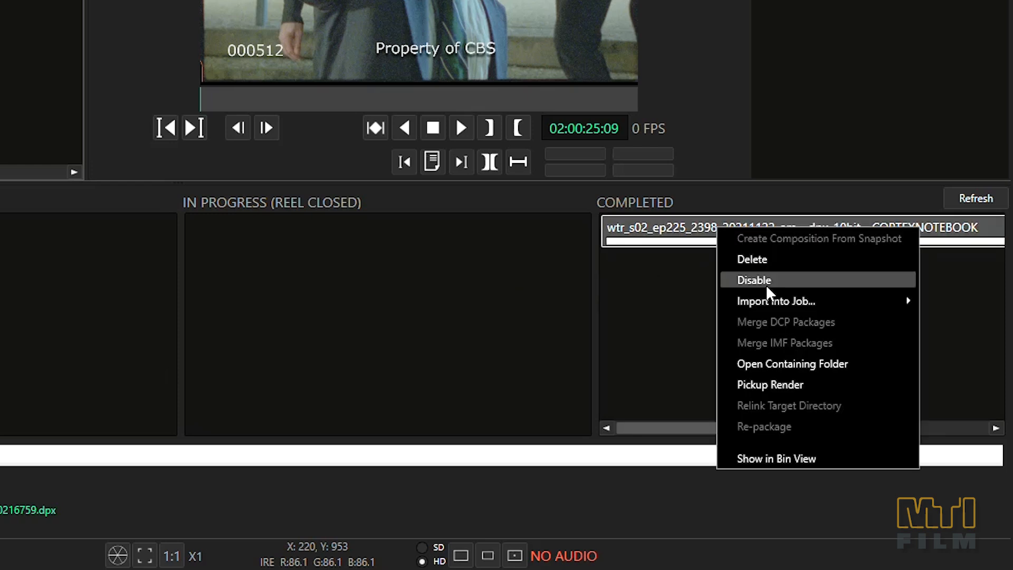
mouse_move(781, 303)
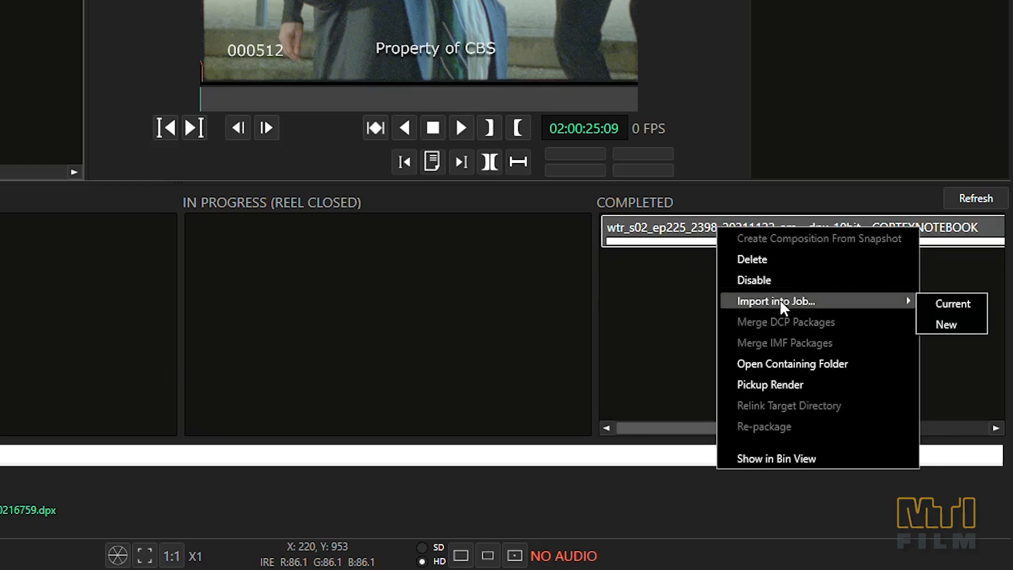
left_click(951, 299)
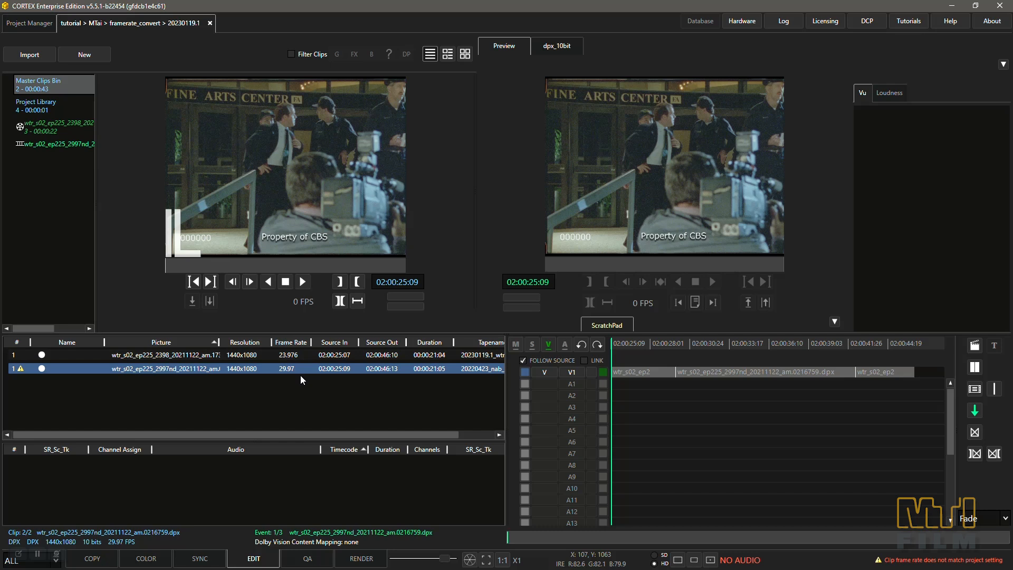
left_click(291, 355)
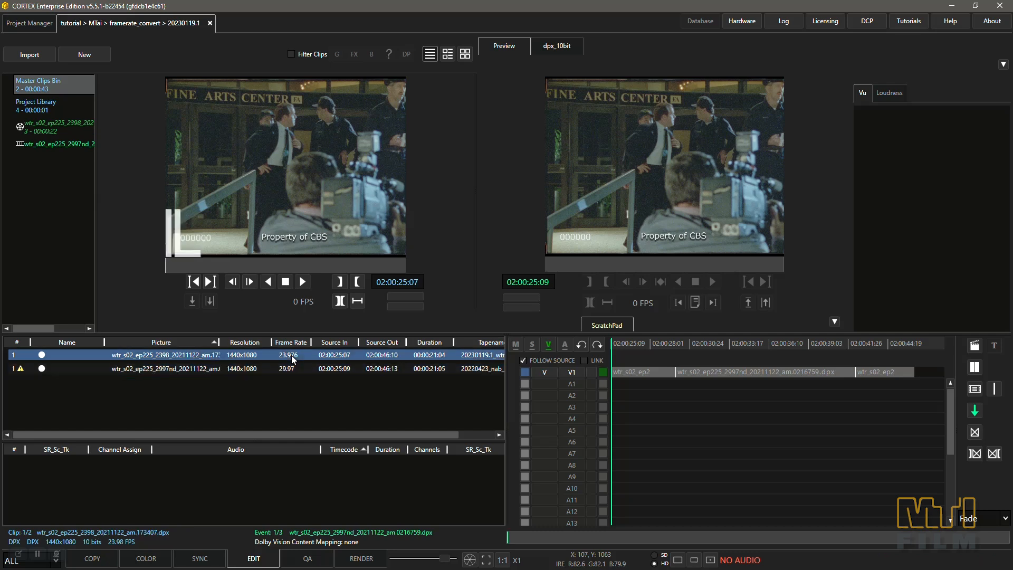